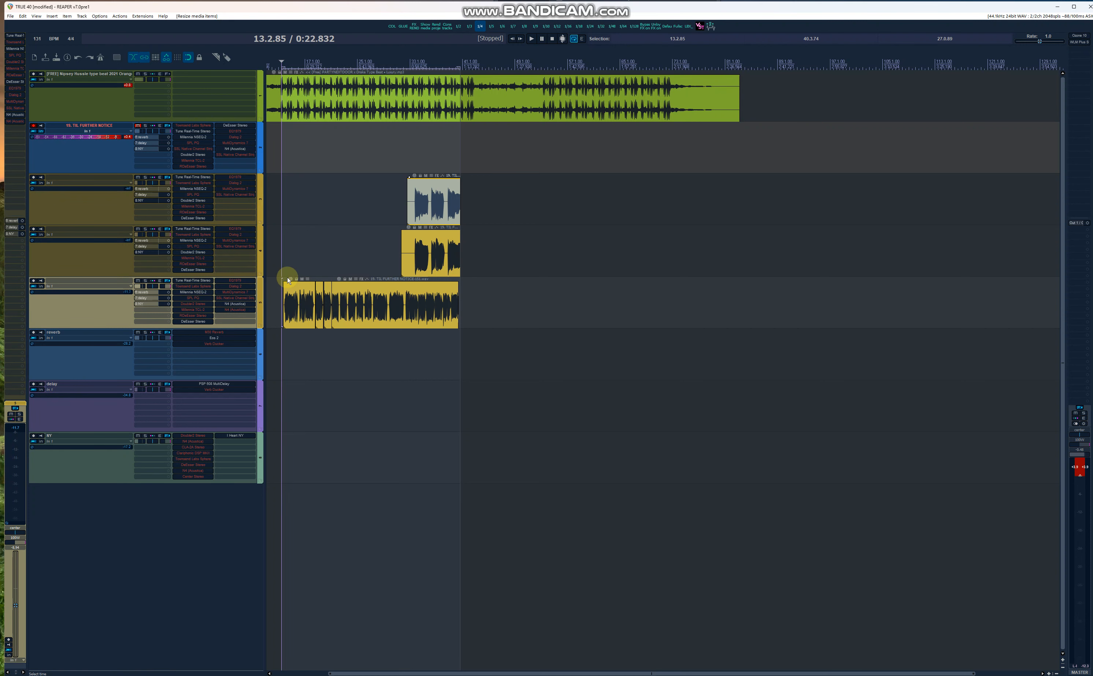
Select the "19. TIL FURTHER NOTICE" track and listen to the song from just before the time selection to its end.
click(87, 148)
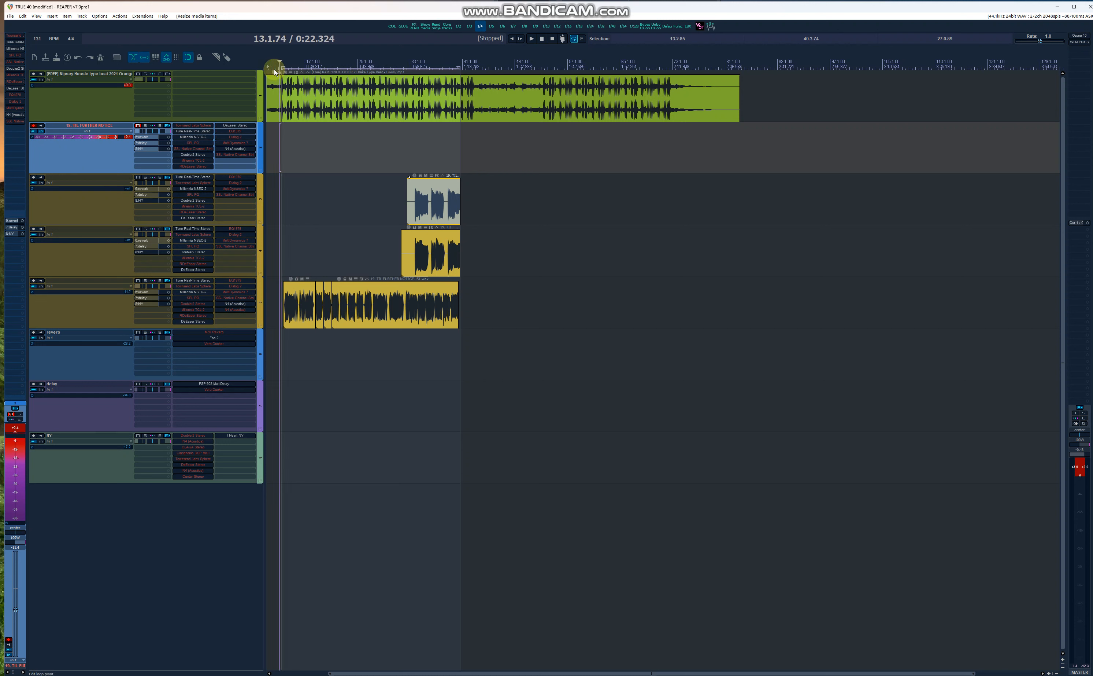
key(space)
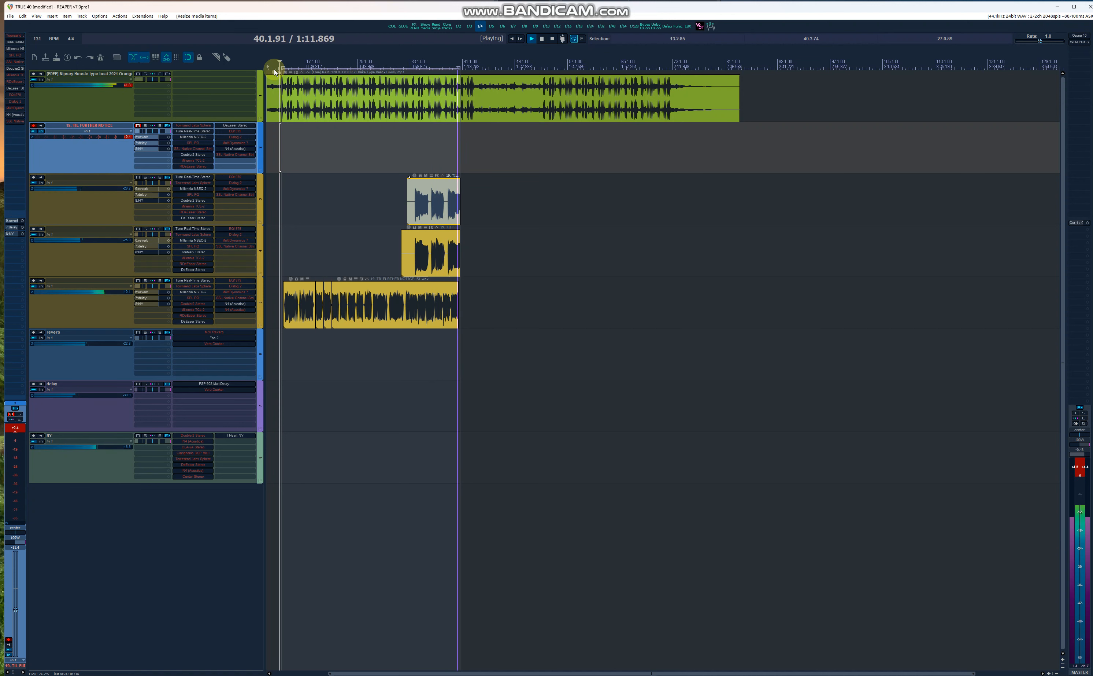
key(space)
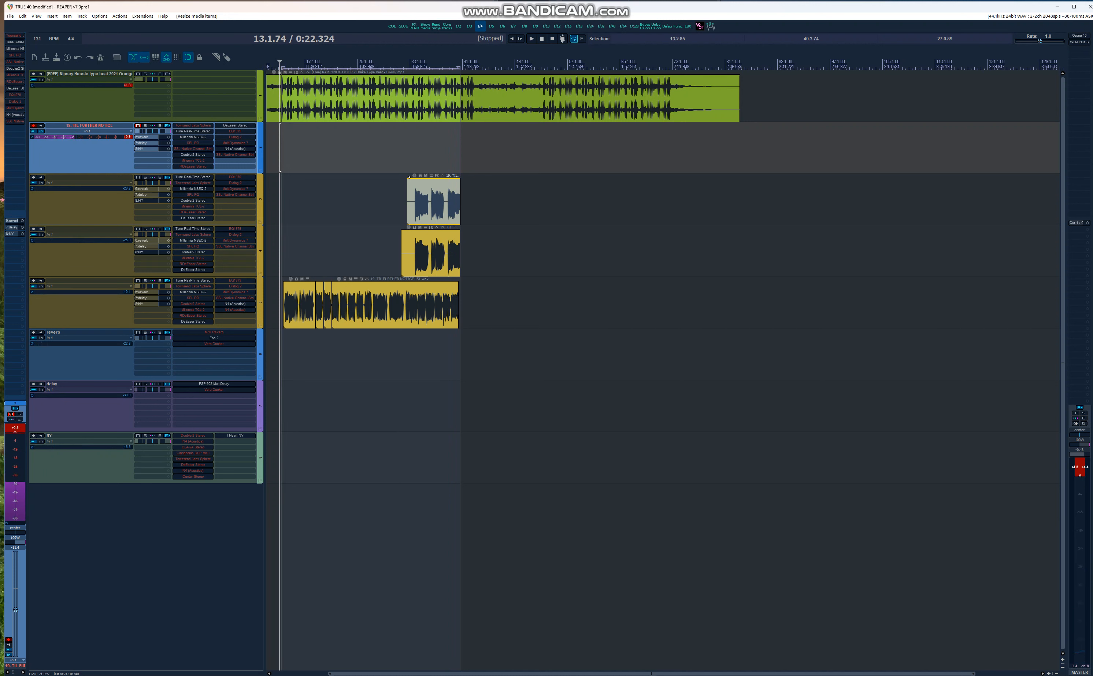
Open the track's input FX chain and browse the program repository of the last N4 instance.
click(41, 131)
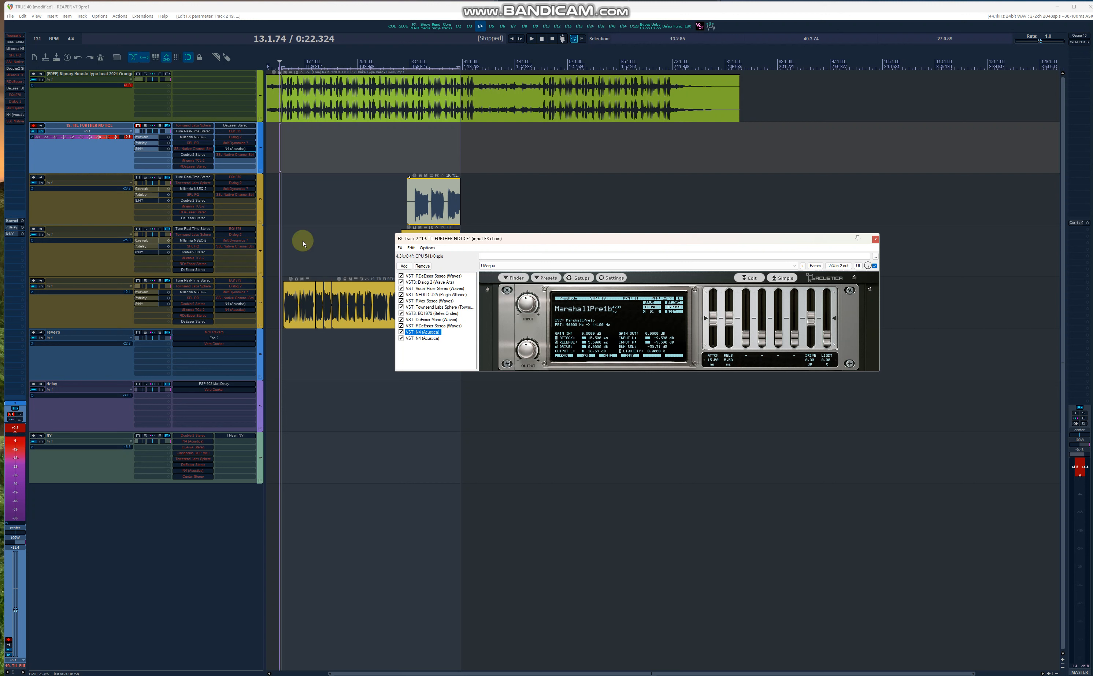
click(421, 338)
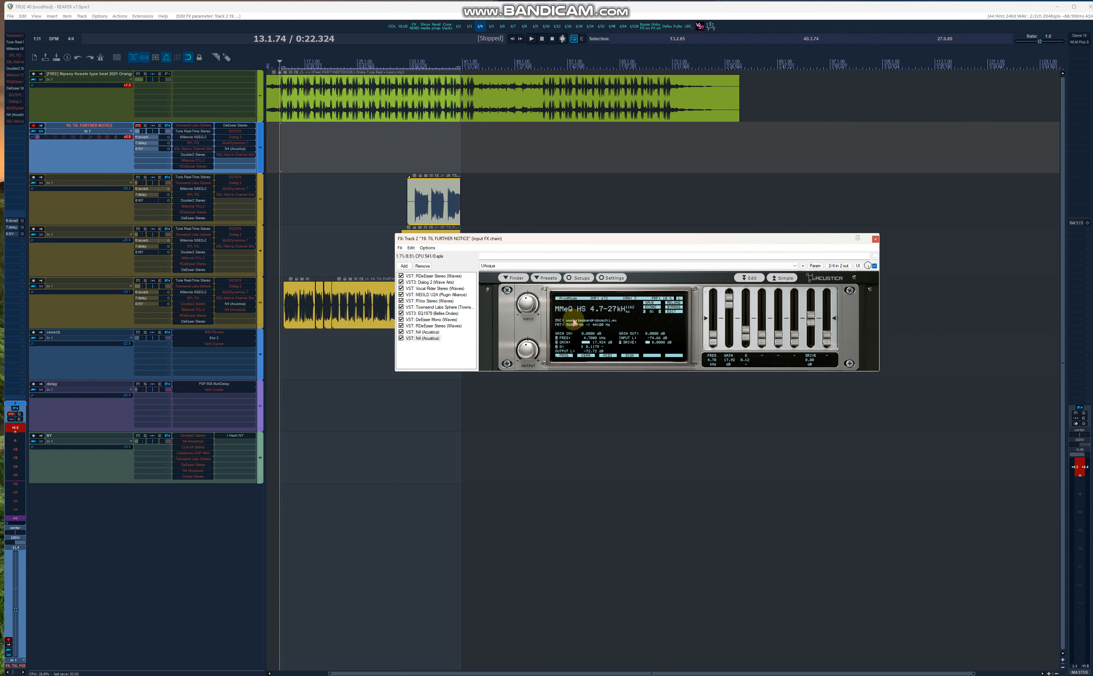
click(504, 279)
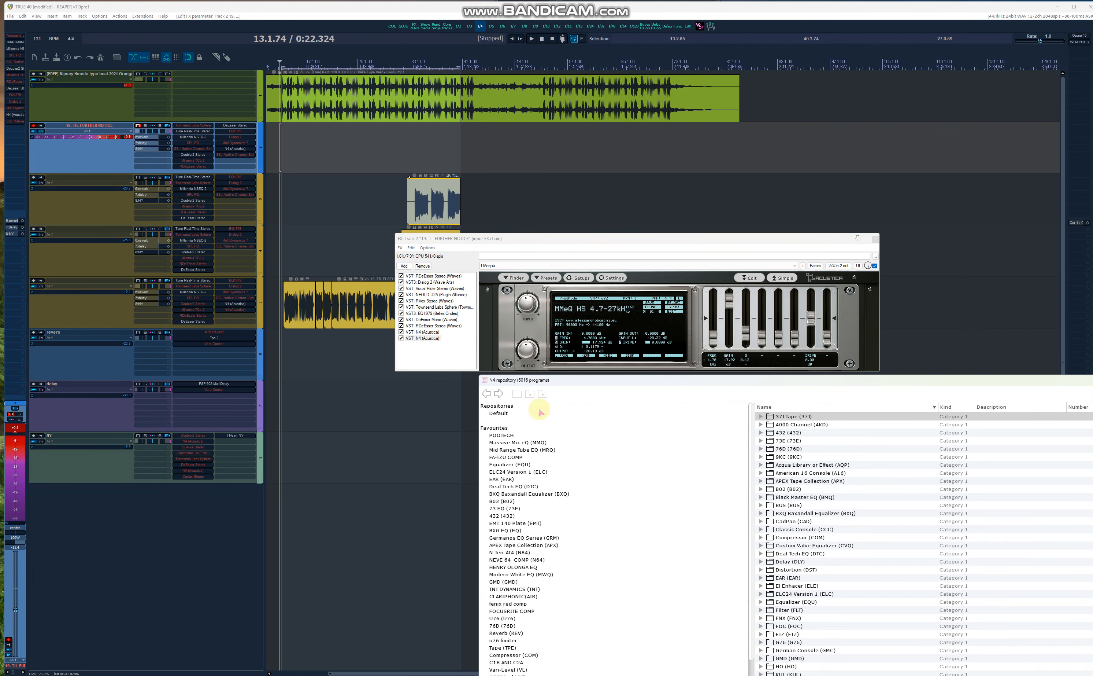
drag(543, 385, 411, 238)
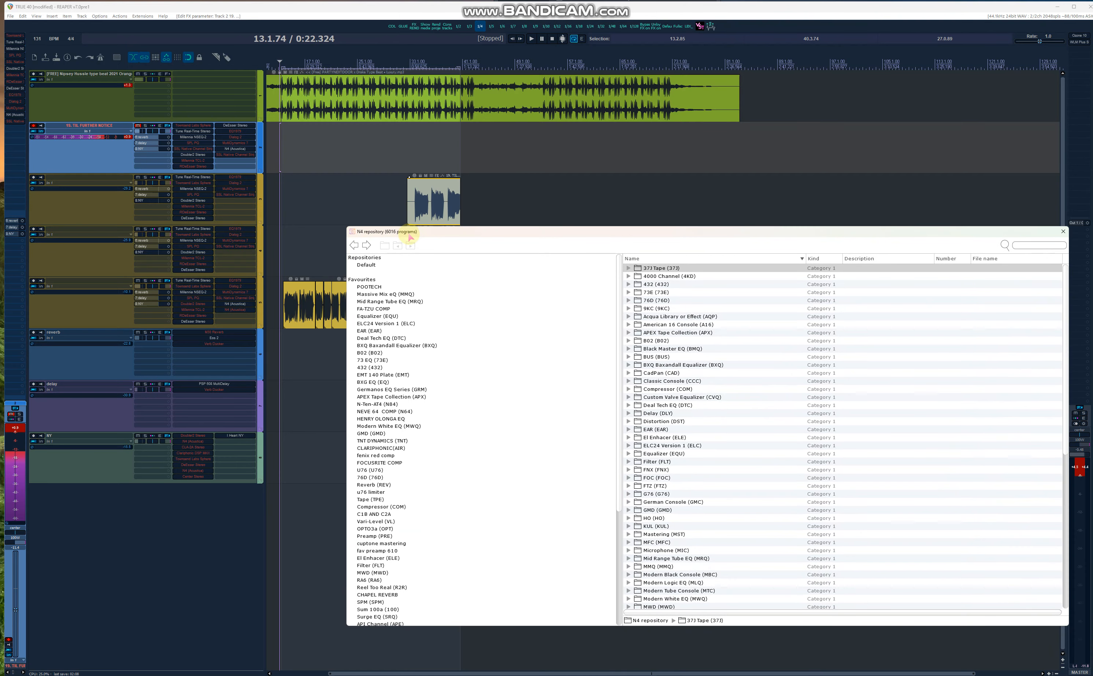
click(1063, 231)
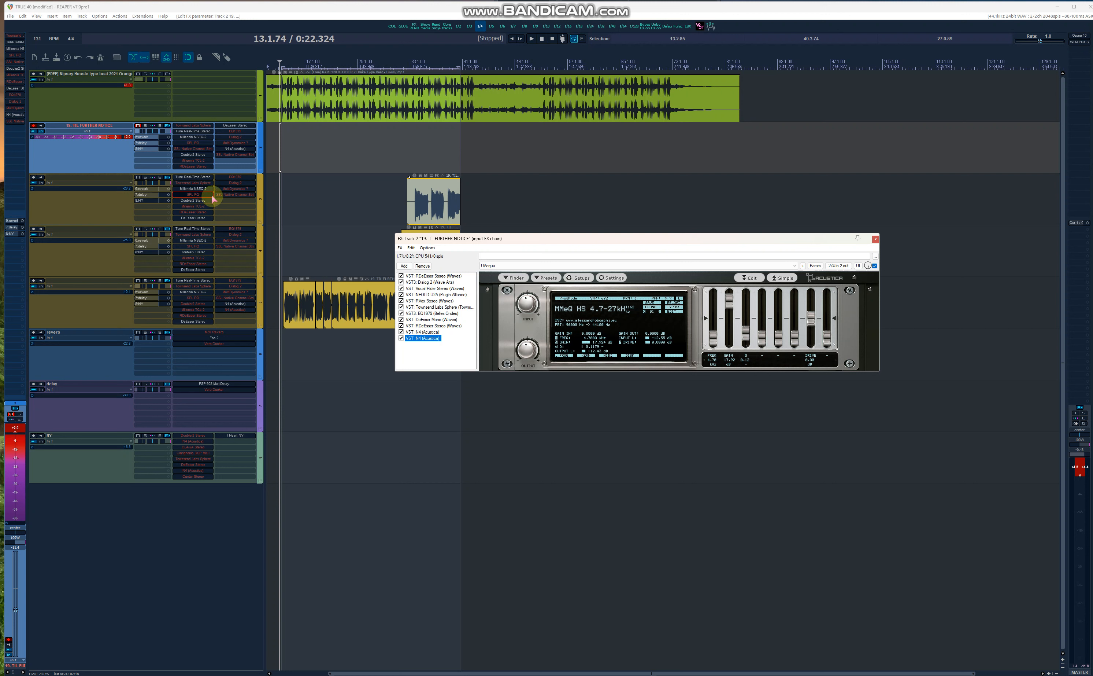
Unmute the "19. TIL FURTHER NOTICE" track and turn on its input monitoring.
click(41, 126)
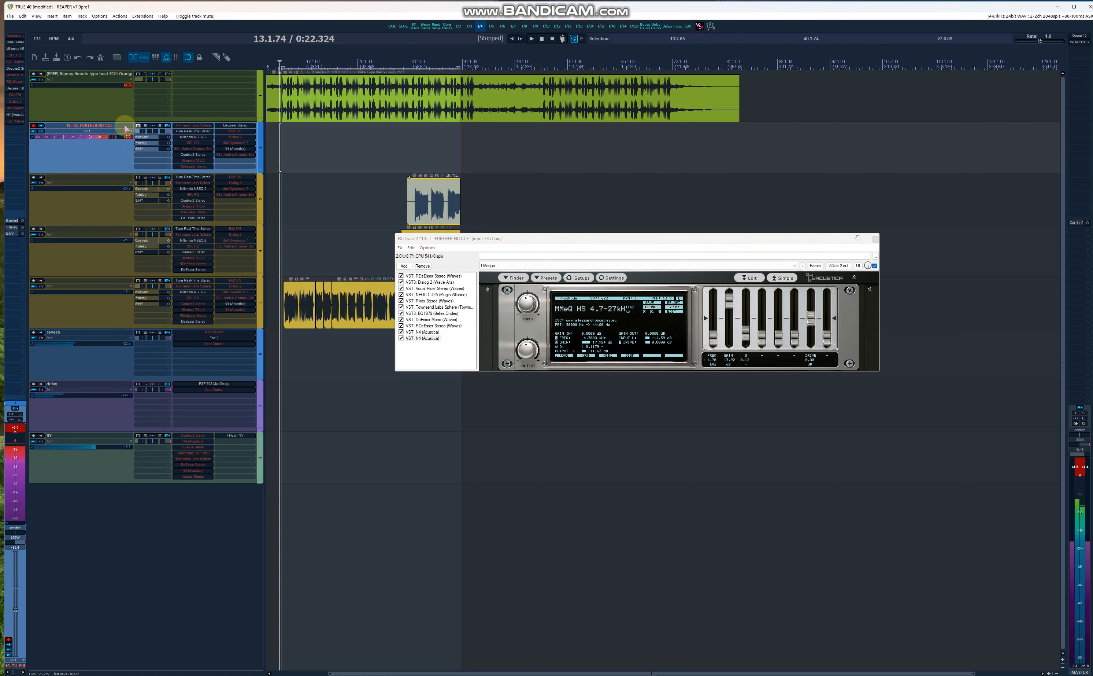
click(42, 127)
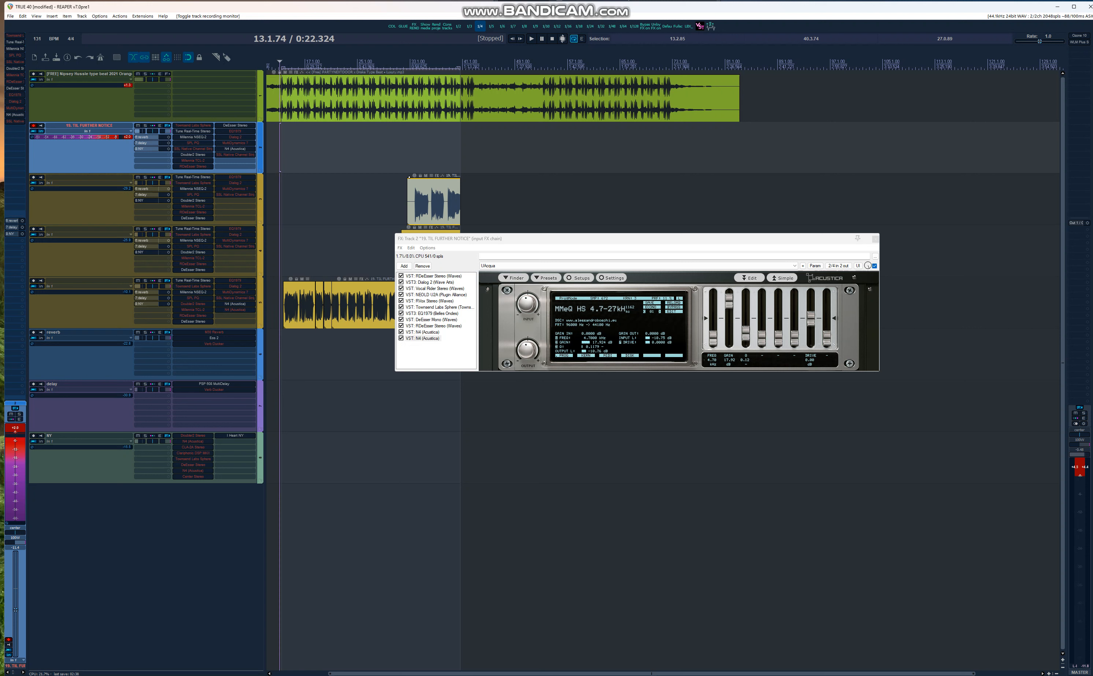
click(561, 0)
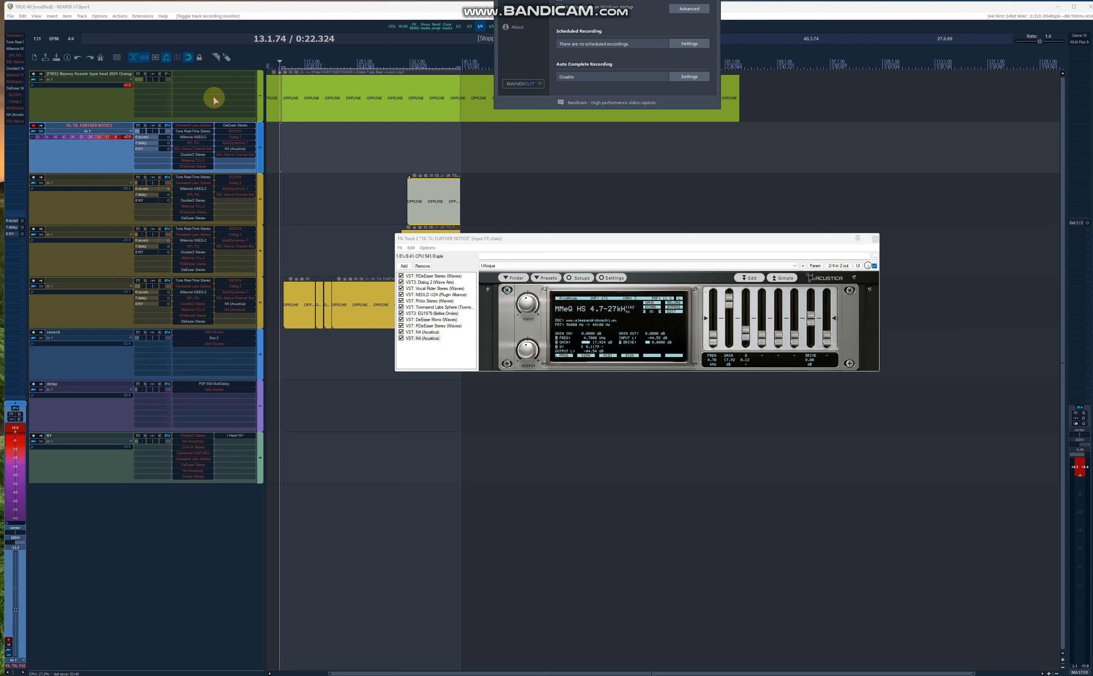
click(43, 128)
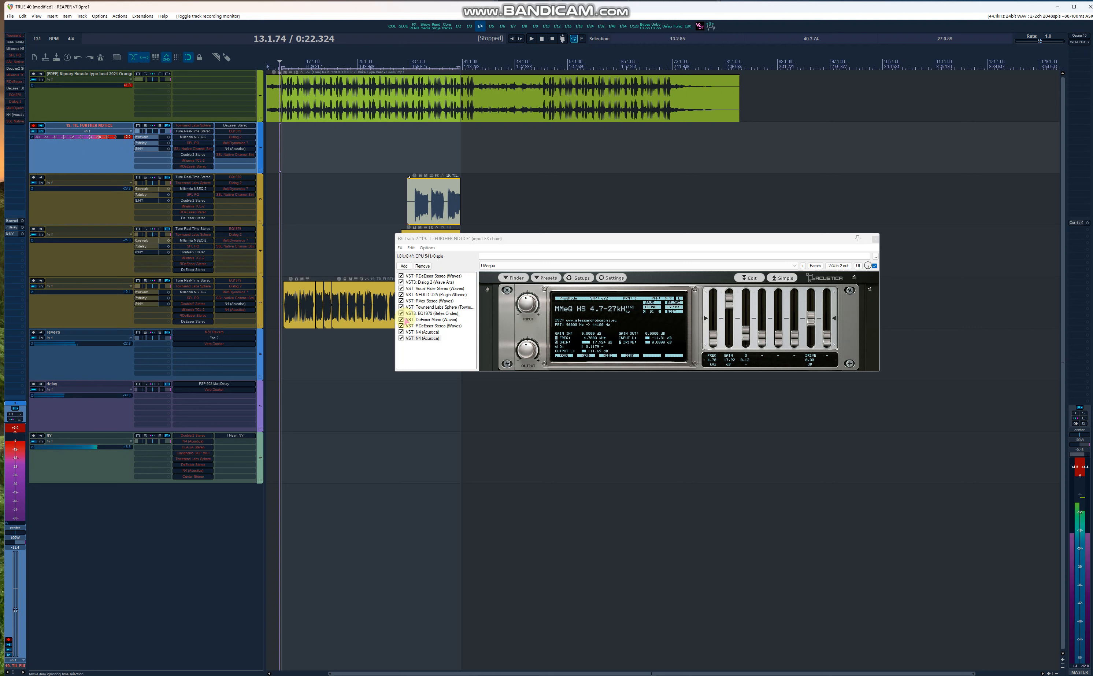
Check the Doubler2 Stereo effect on the monitored track and bypass the master track's effects.
click(193, 154)
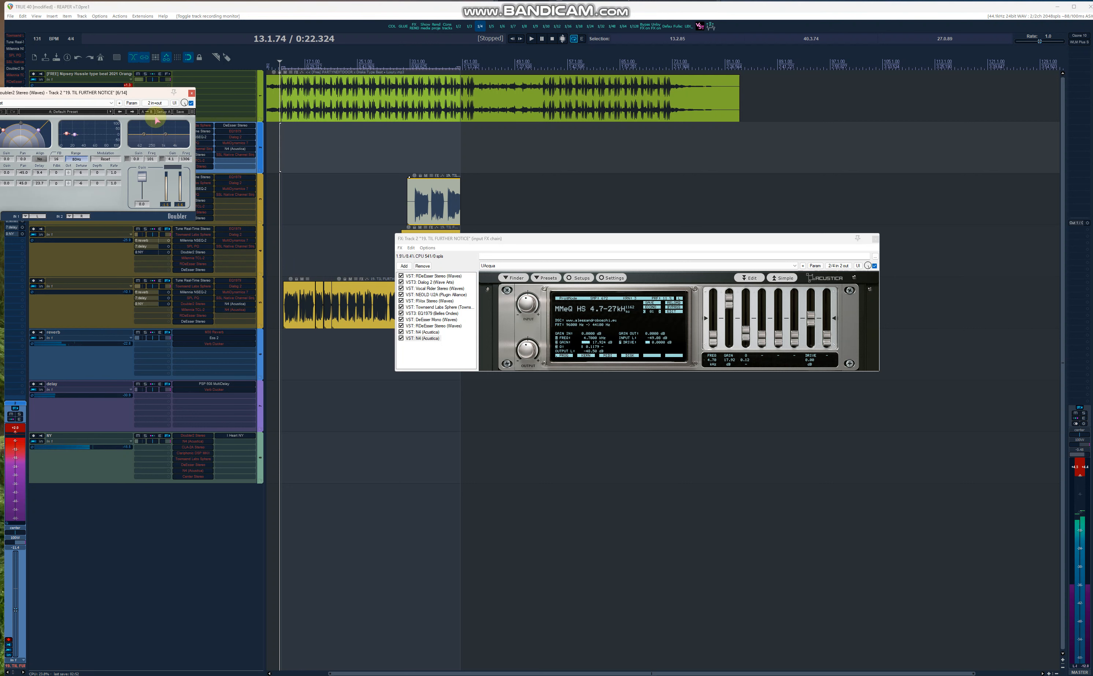
click(191, 93)
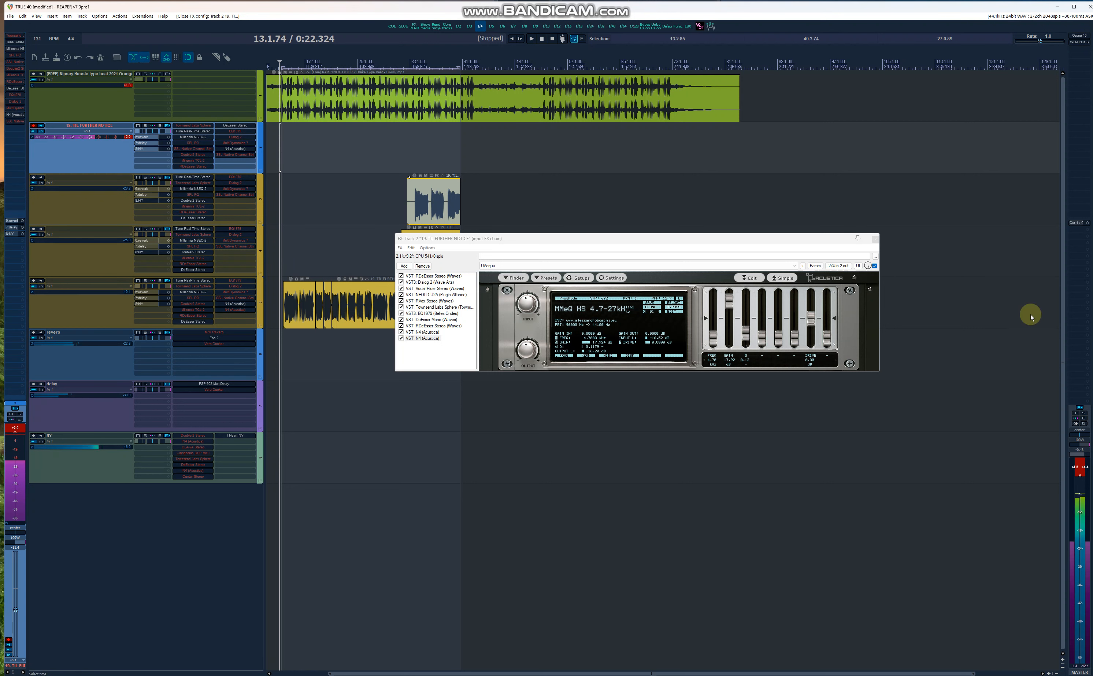
click(1080, 407)
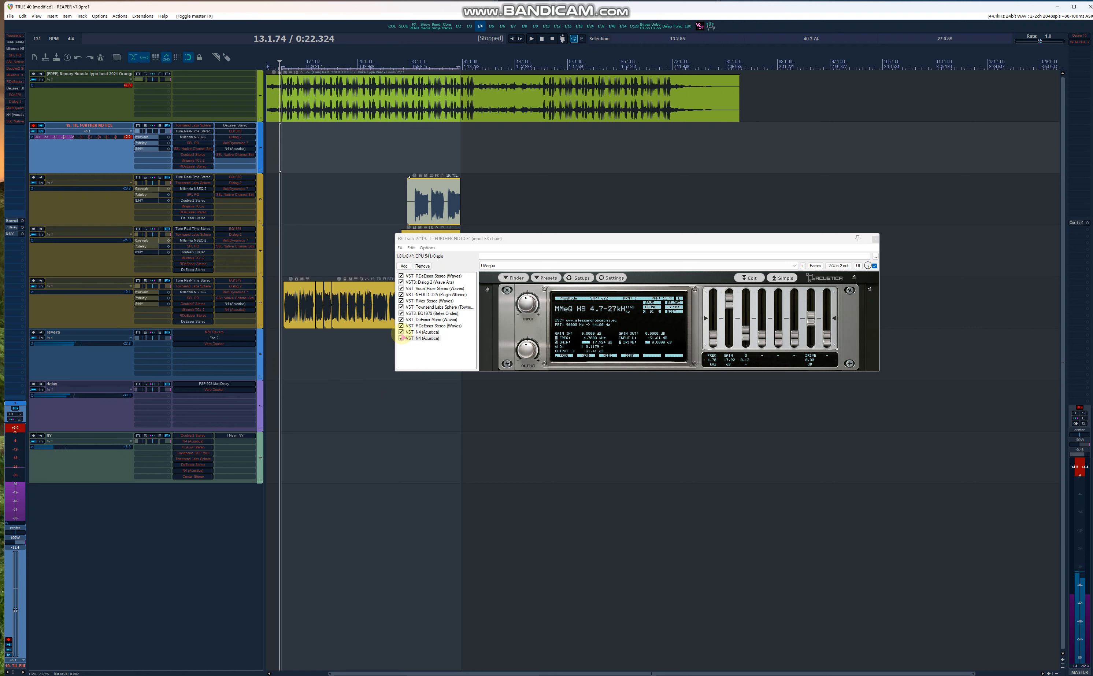
Compare the live input sound with both N4 (Acustica) instances of the input FX chain bypassed and enabled.
click(413, 332)
click(401, 331)
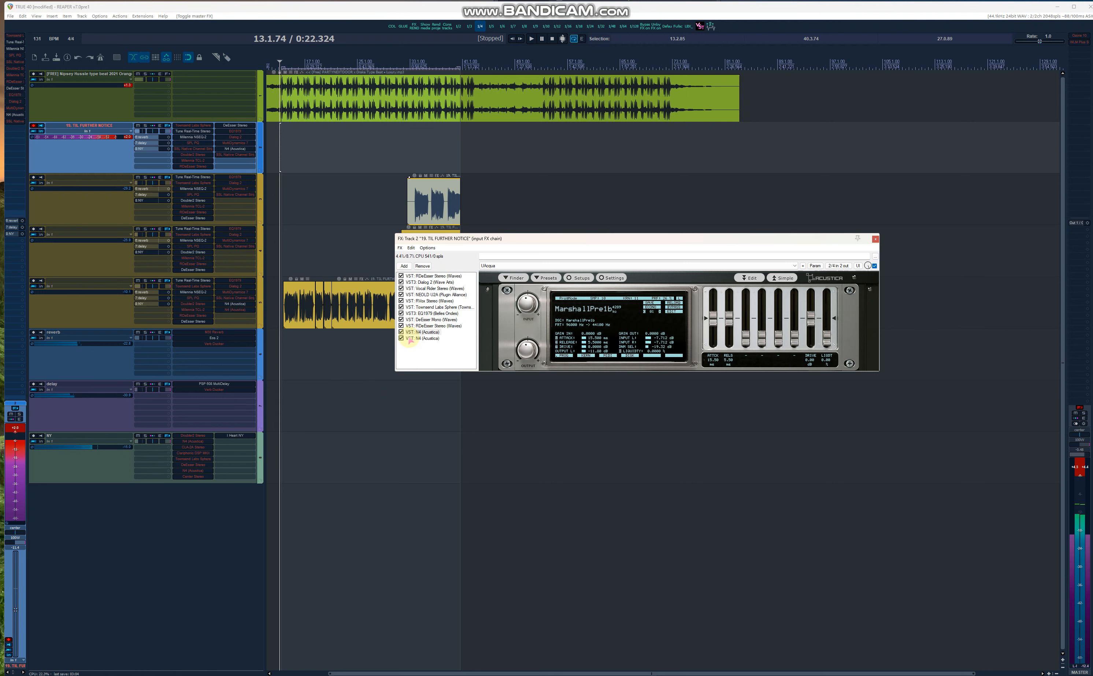
click(401, 338)
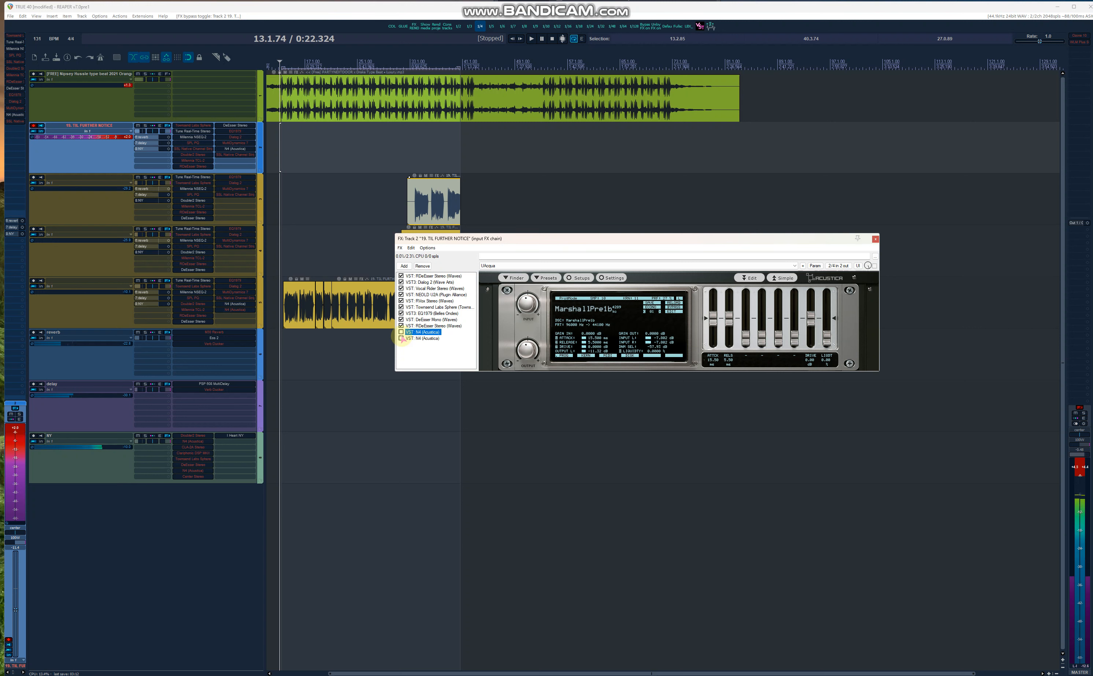
click(401, 331)
click(402, 338)
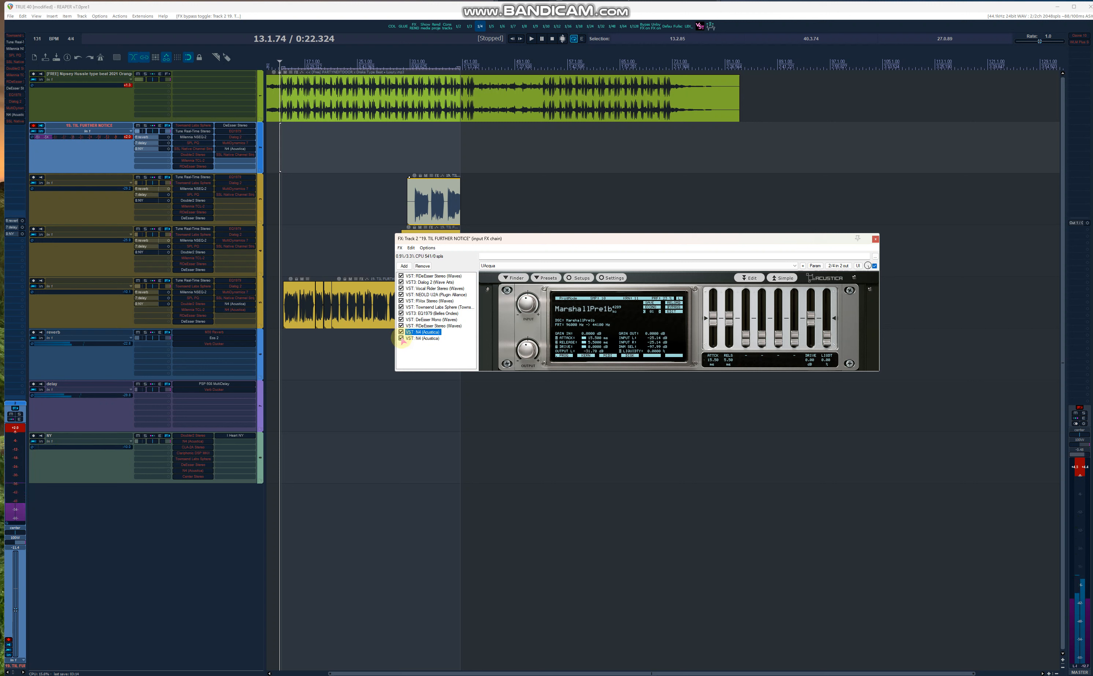
click(402, 338)
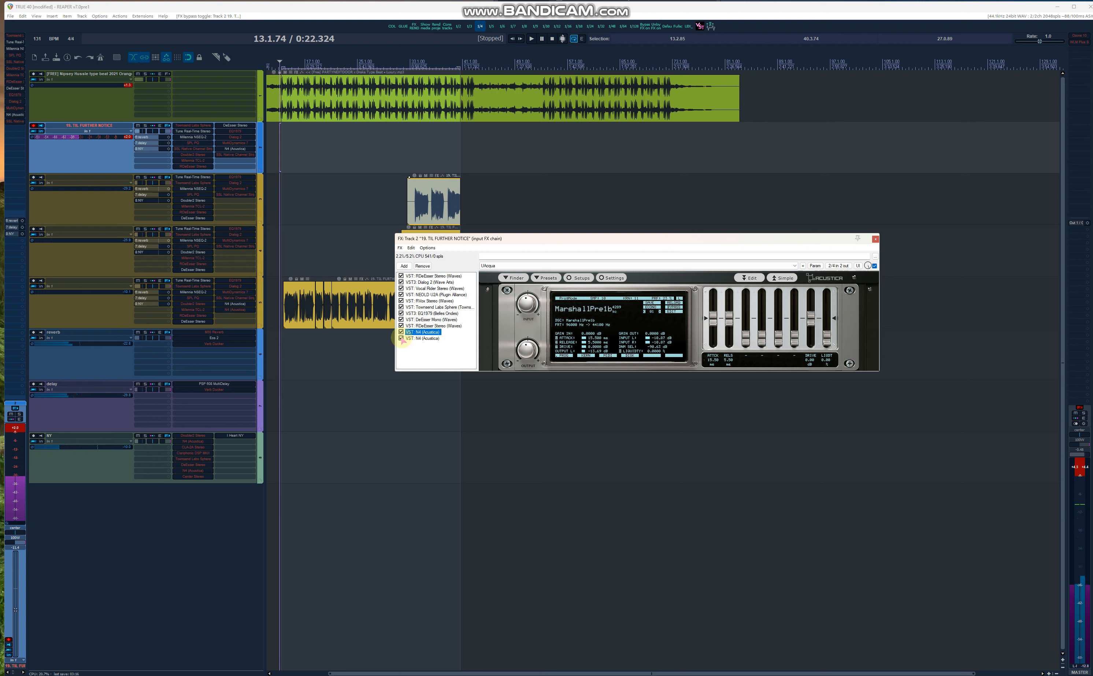
click(402, 332)
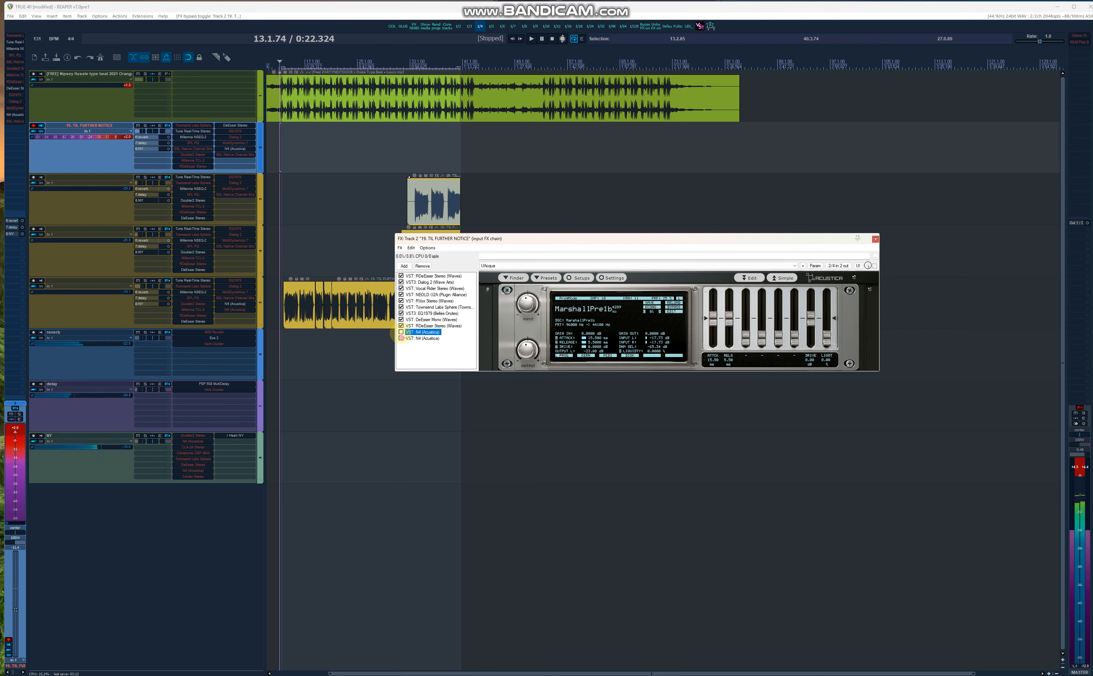
click(401, 332)
click(401, 339)
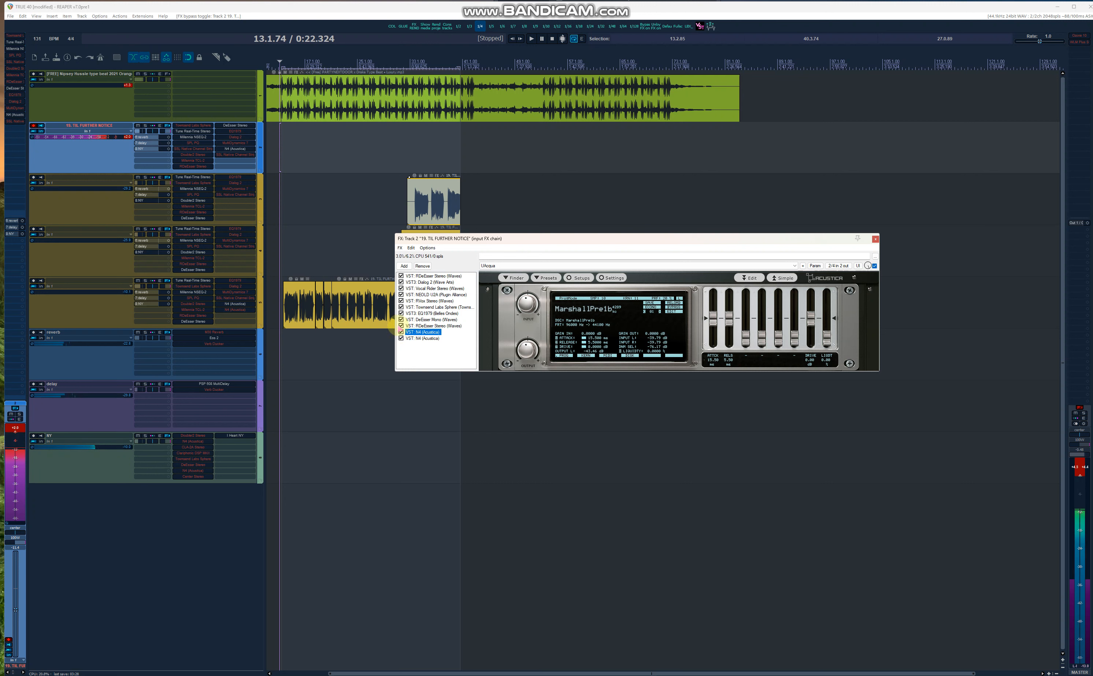
Turn off input monitoring and disarm recording on the "19. TIL FURTHER NOTICE" track.
click(40, 126)
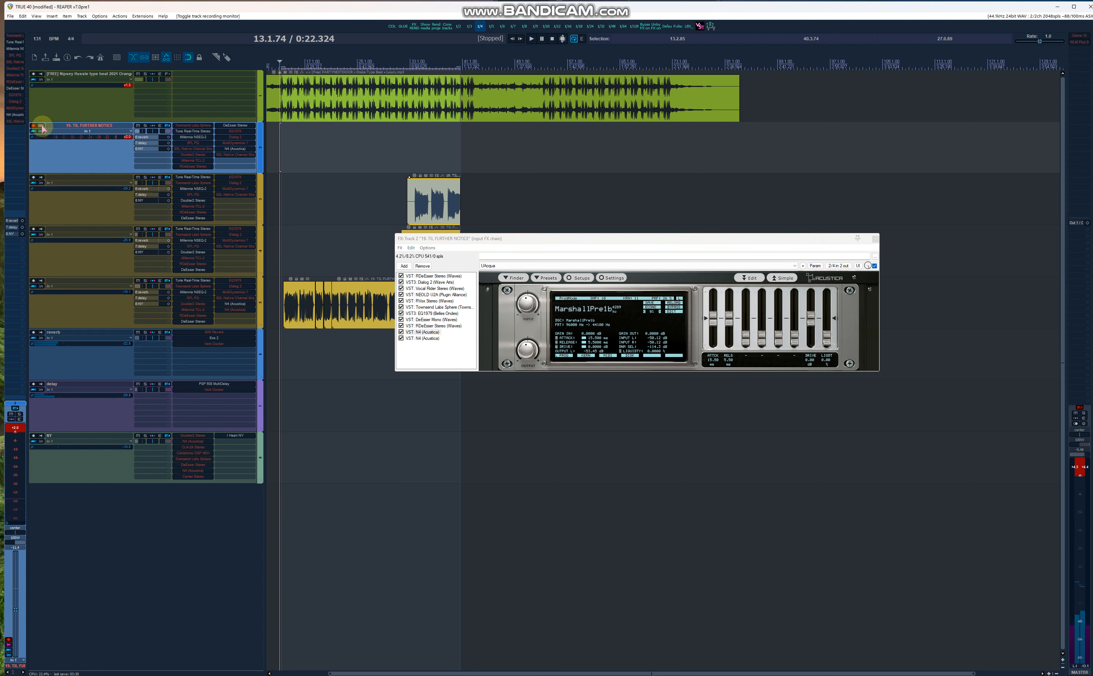
click(33, 126)
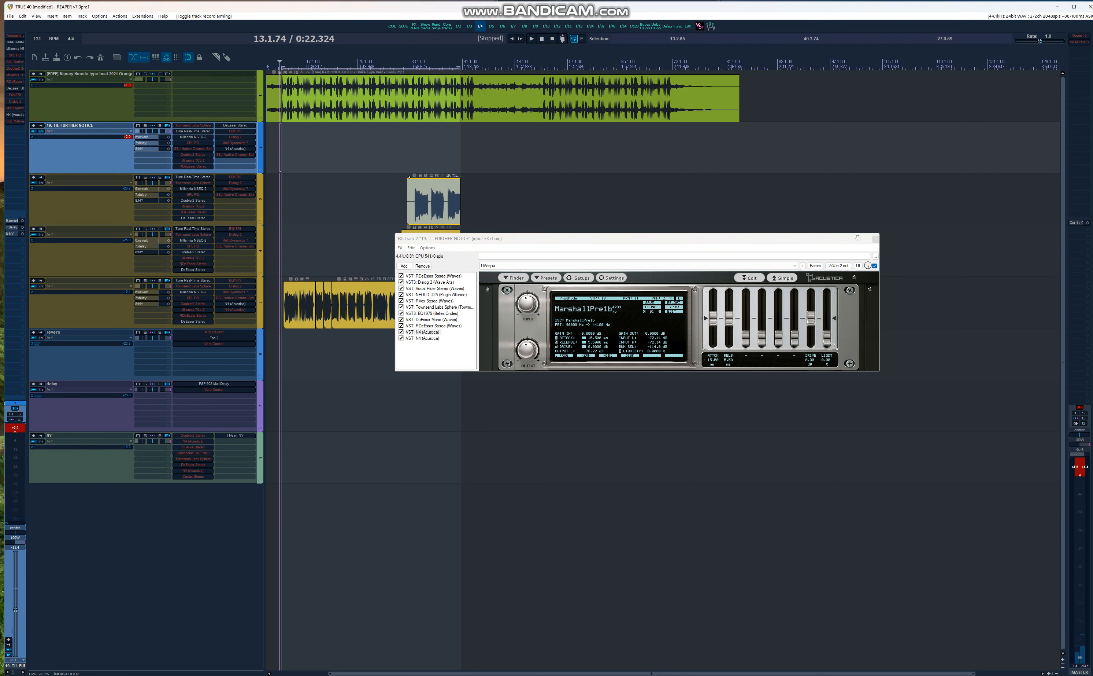
click(603, 0)
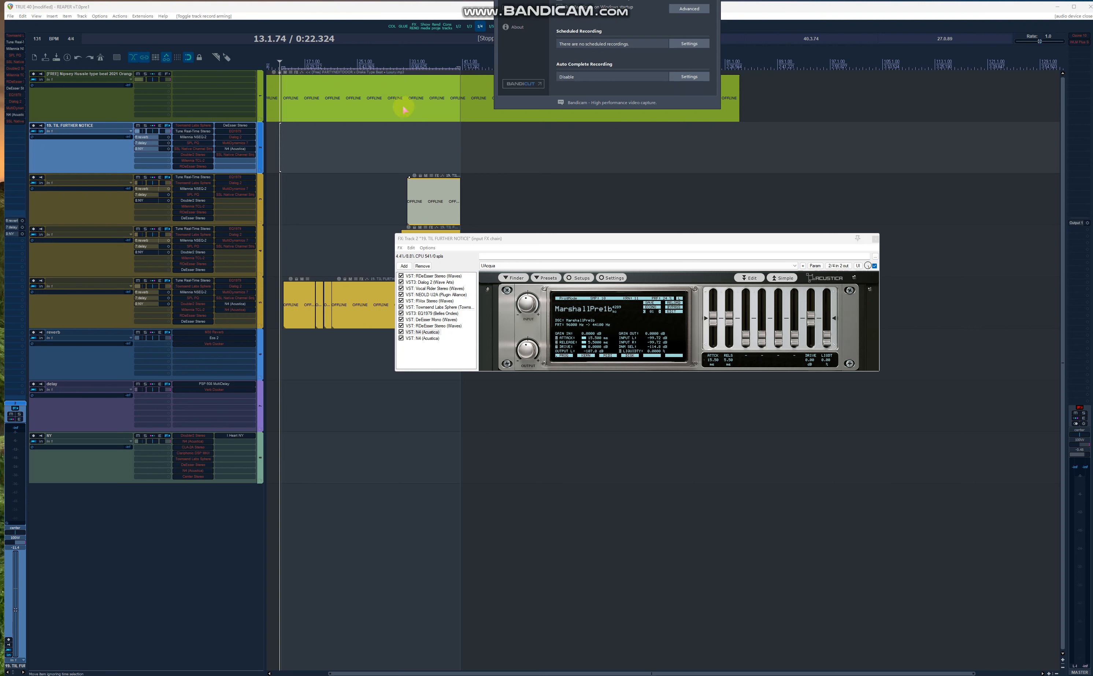
click(407, 3)
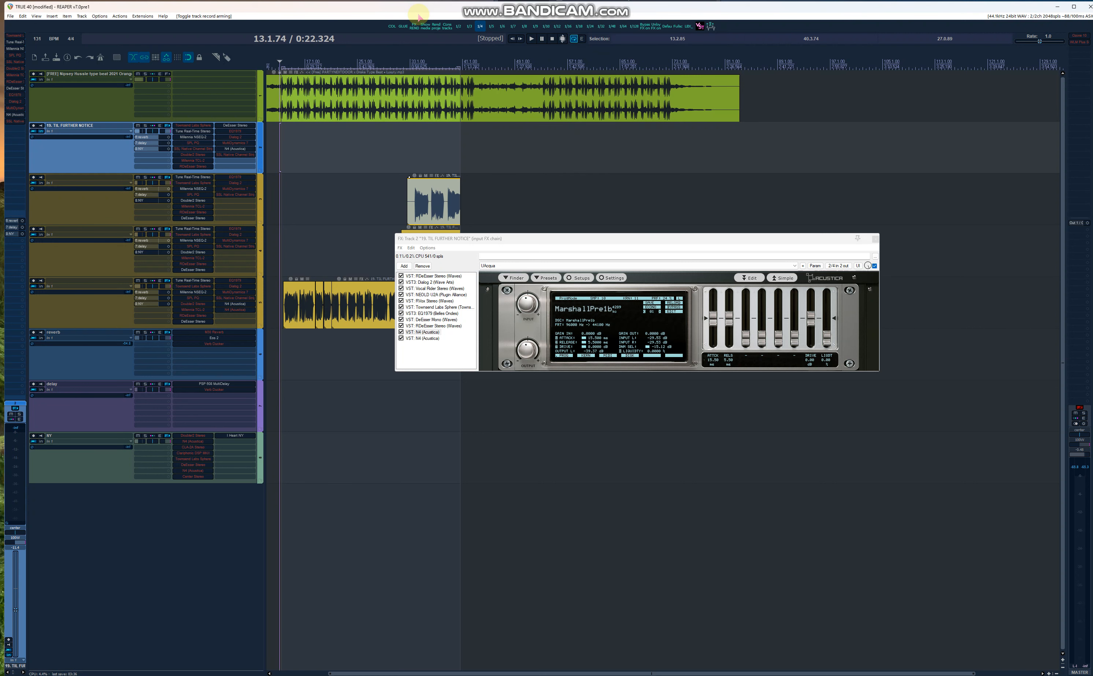
Review the settings of both N4 instances, RDeEsser Stereo, Dialog 2 and Vocal Rider Stereo in the input FX chain.
click(435, 332)
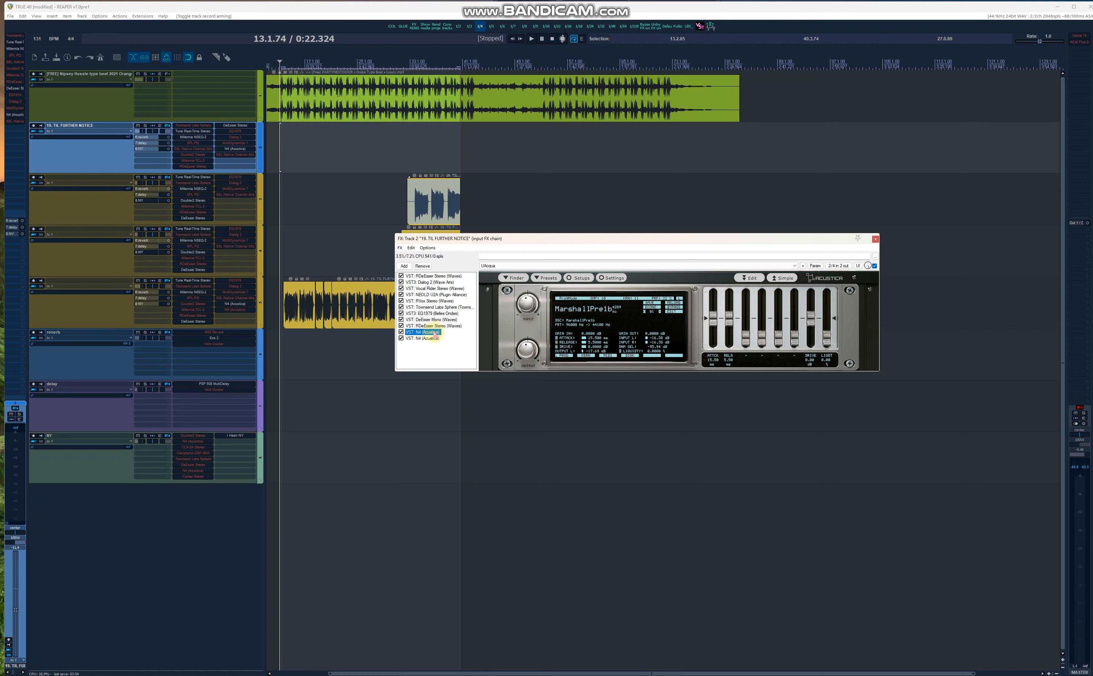
click(424, 338)
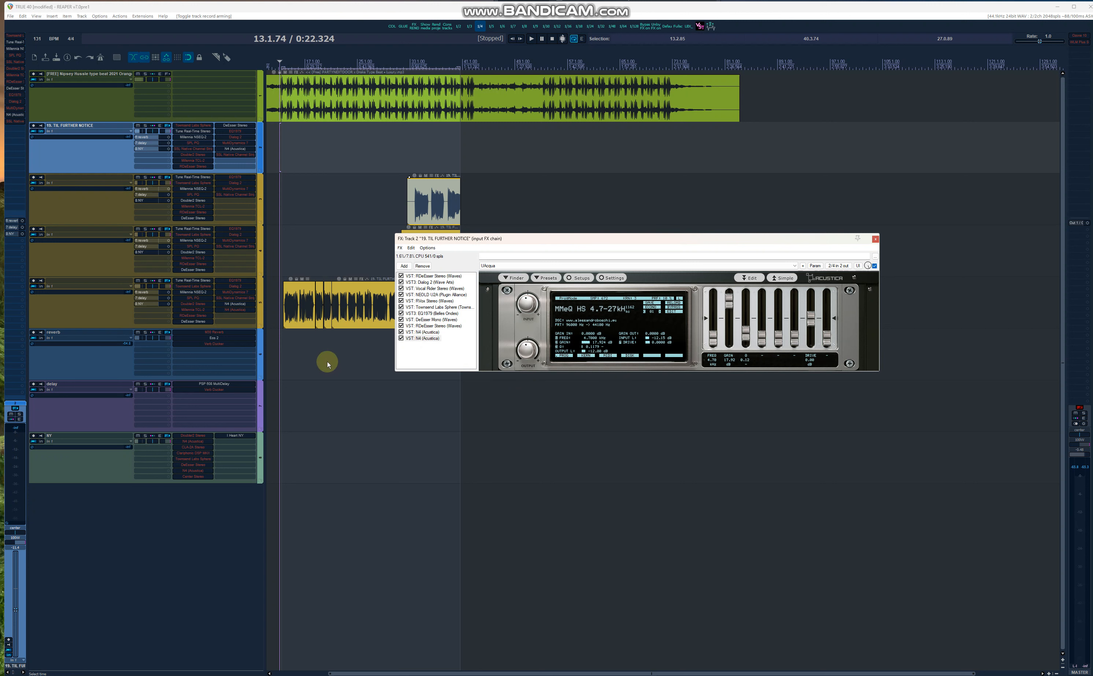
click(416, 276)
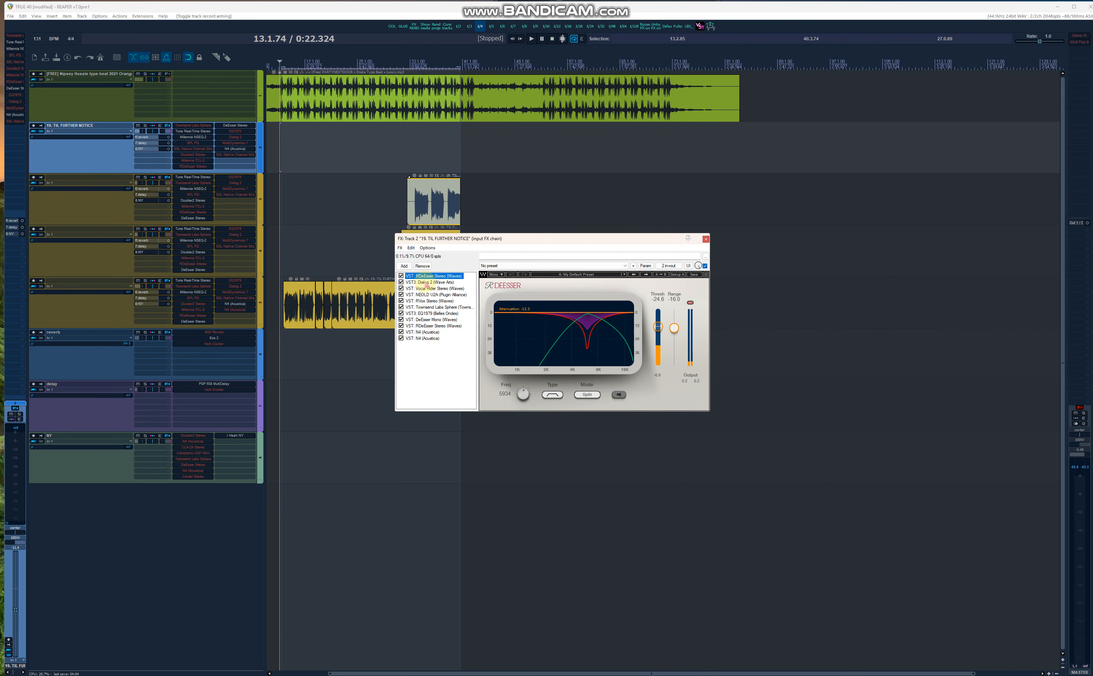
click(426, 283)
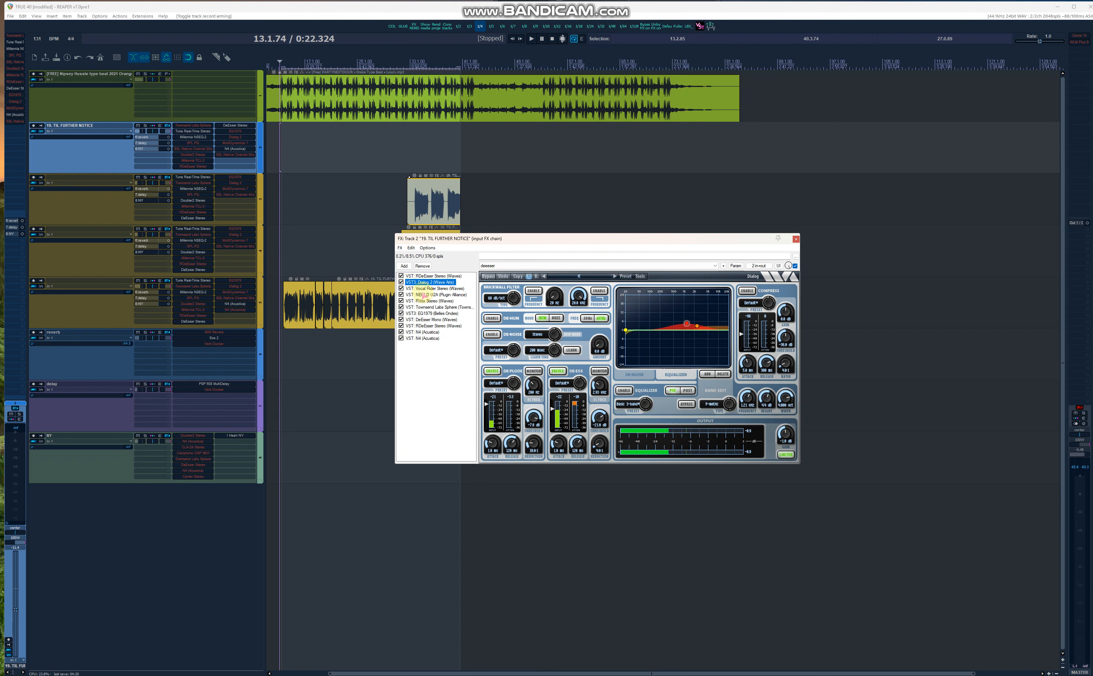
click(439, 289)
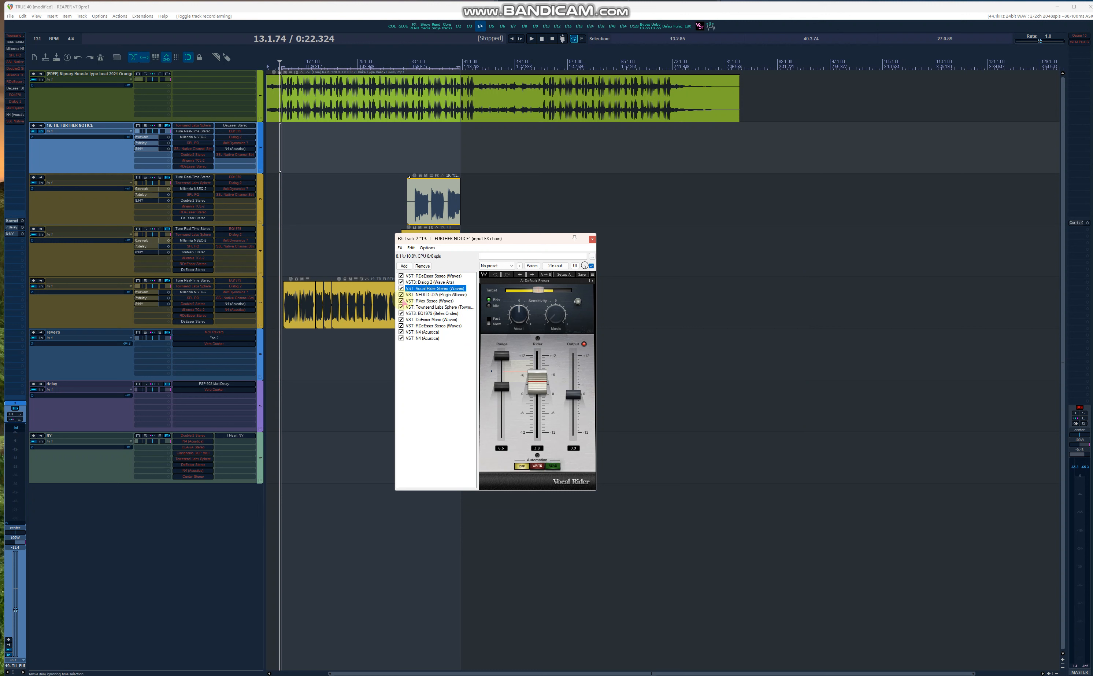
Review the settings of NEOLD U2A, RVox Stereo, Townsend Labs Sphere with its level calibration, and EQ1979 in the input FX chain.
click(429, 295)
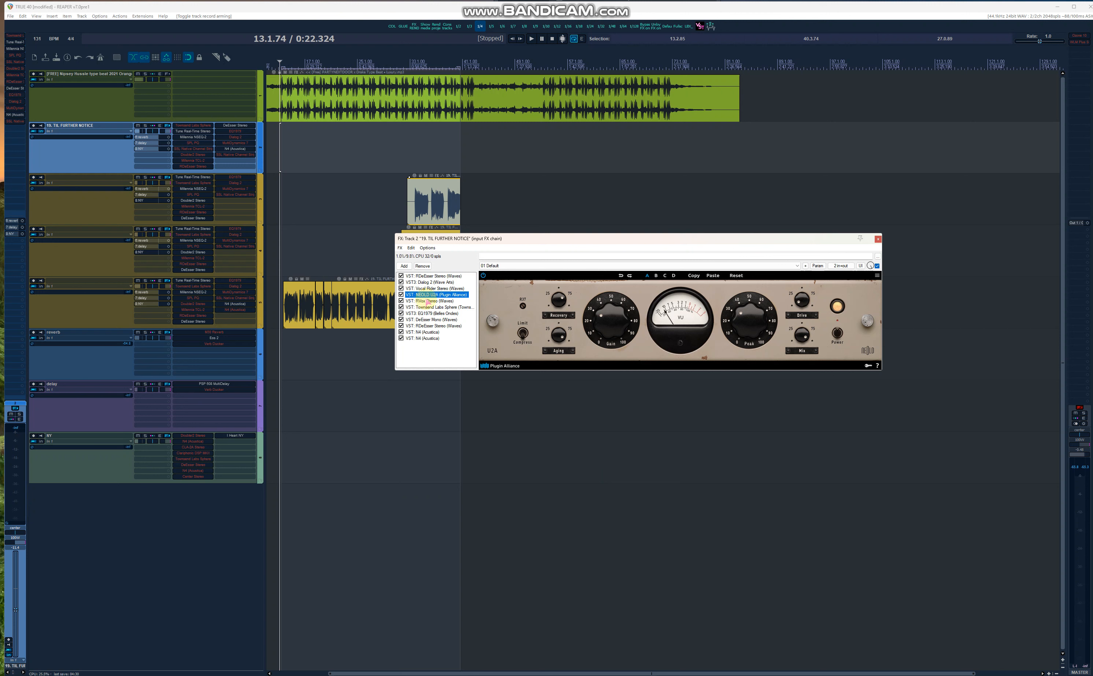
click(427, 301)
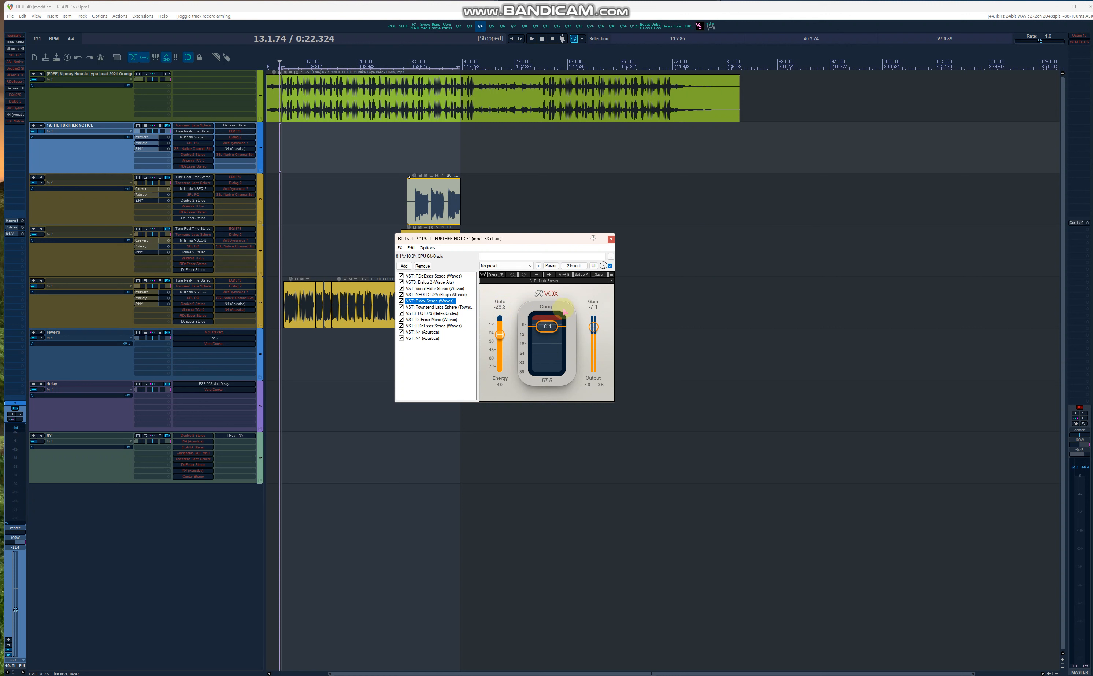
click(462, 308)
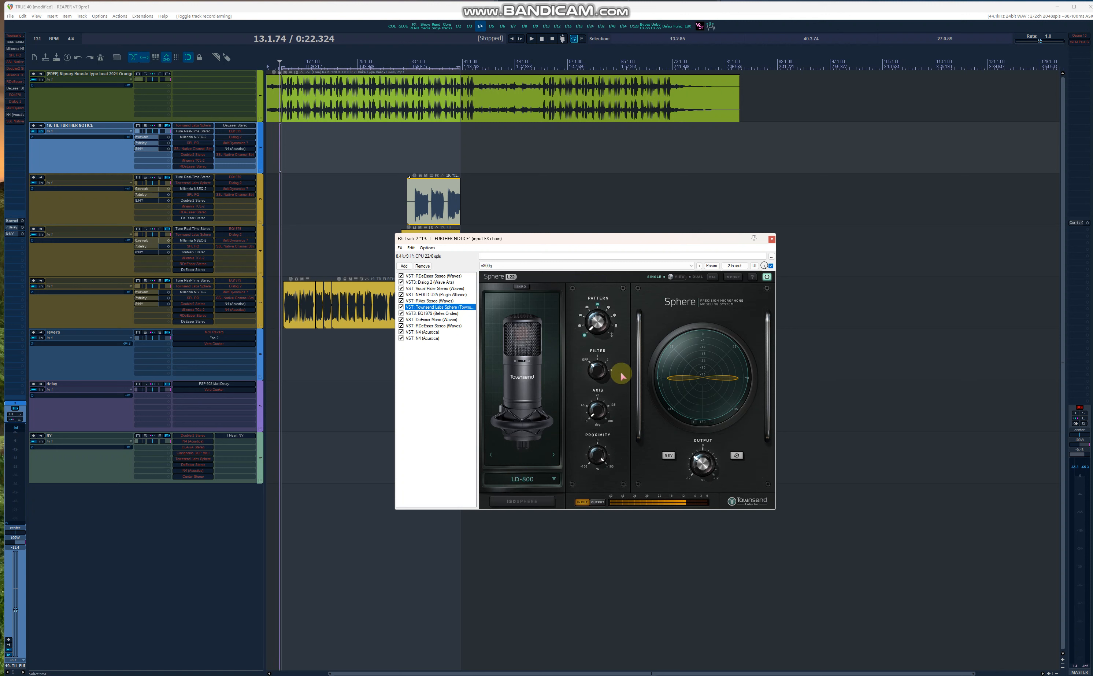
click(634, 435)
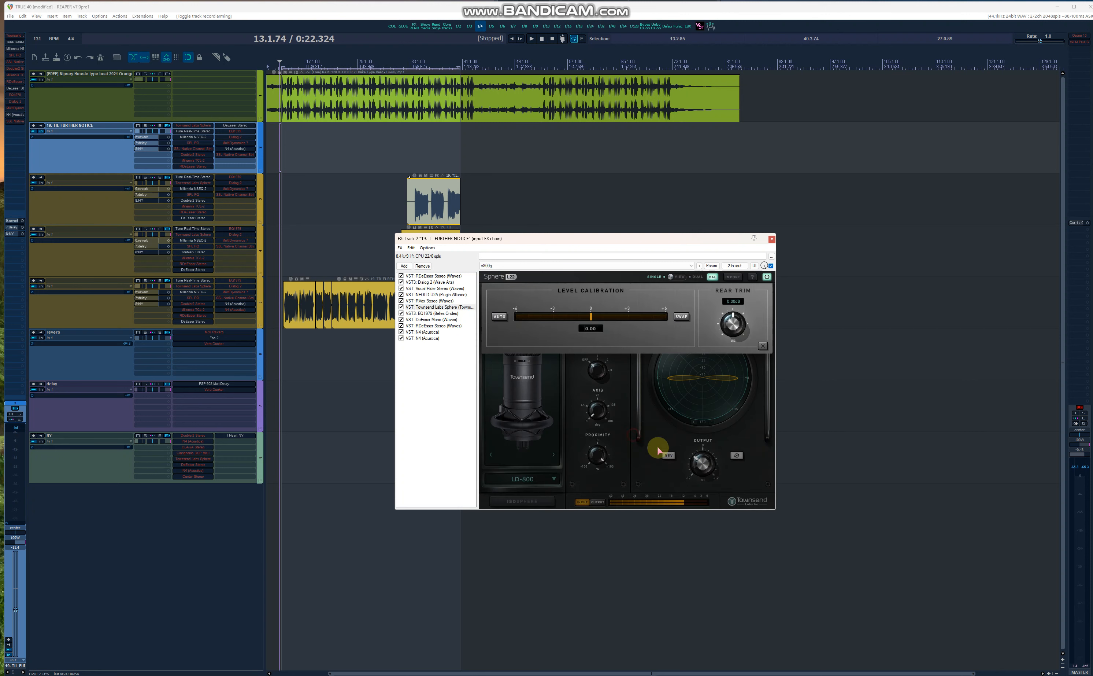
click(442, 313)
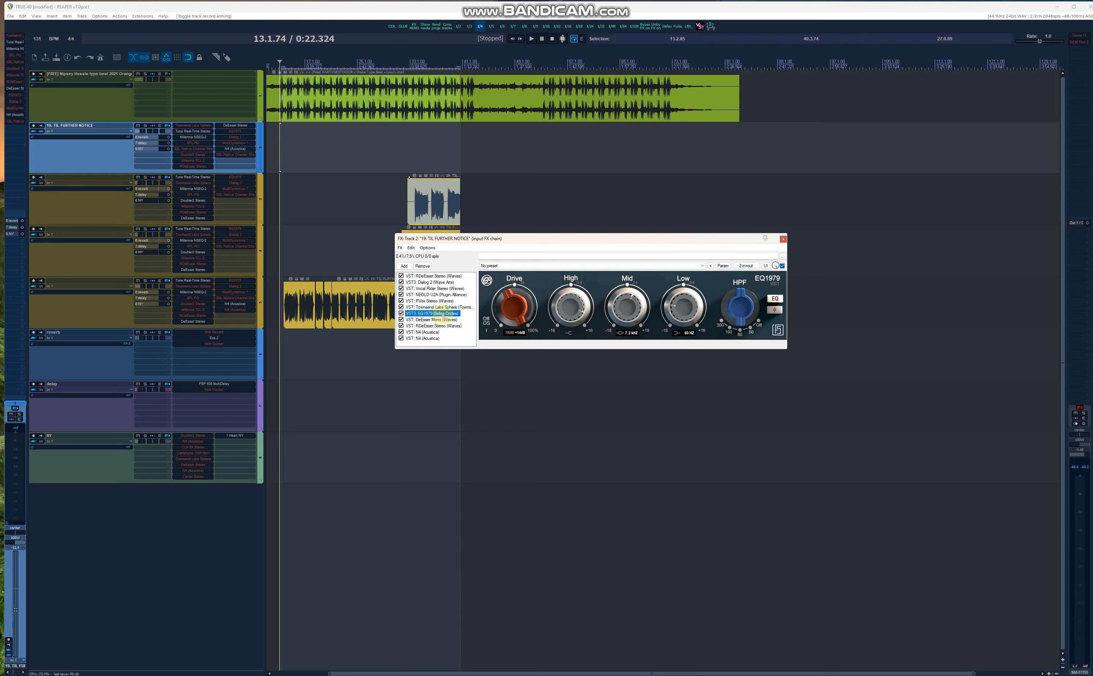
Review the settings of DeEsser Mono, RDeEsser Stereo and the first N4 instance in the input FX chain.
click(444, 320)
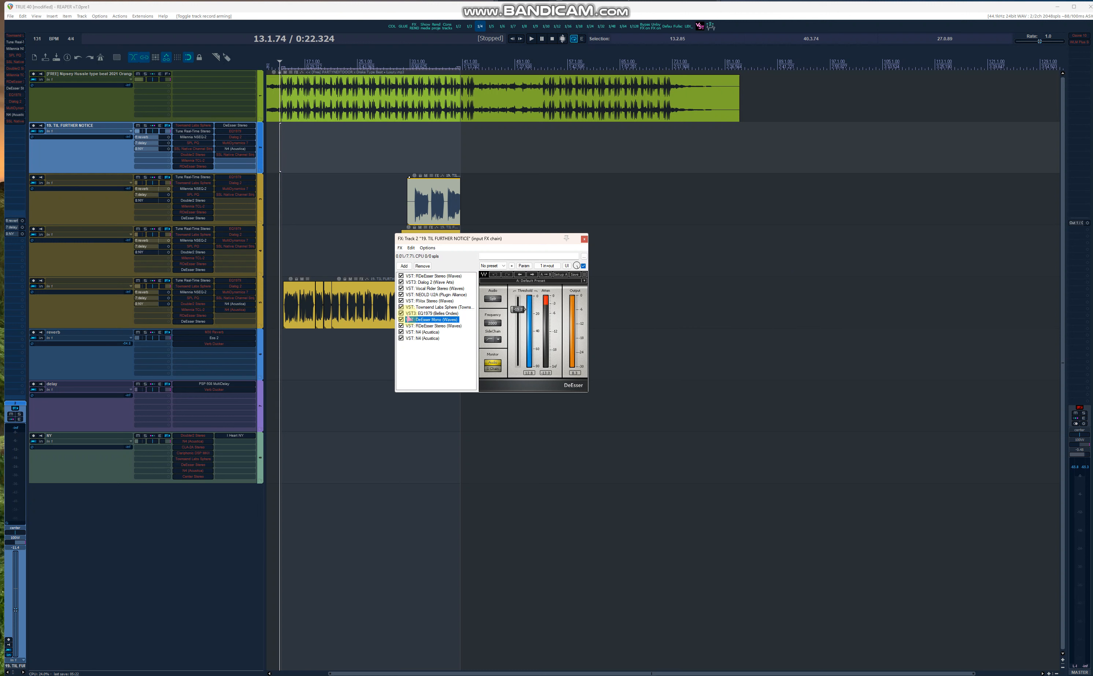
click(429, 325)
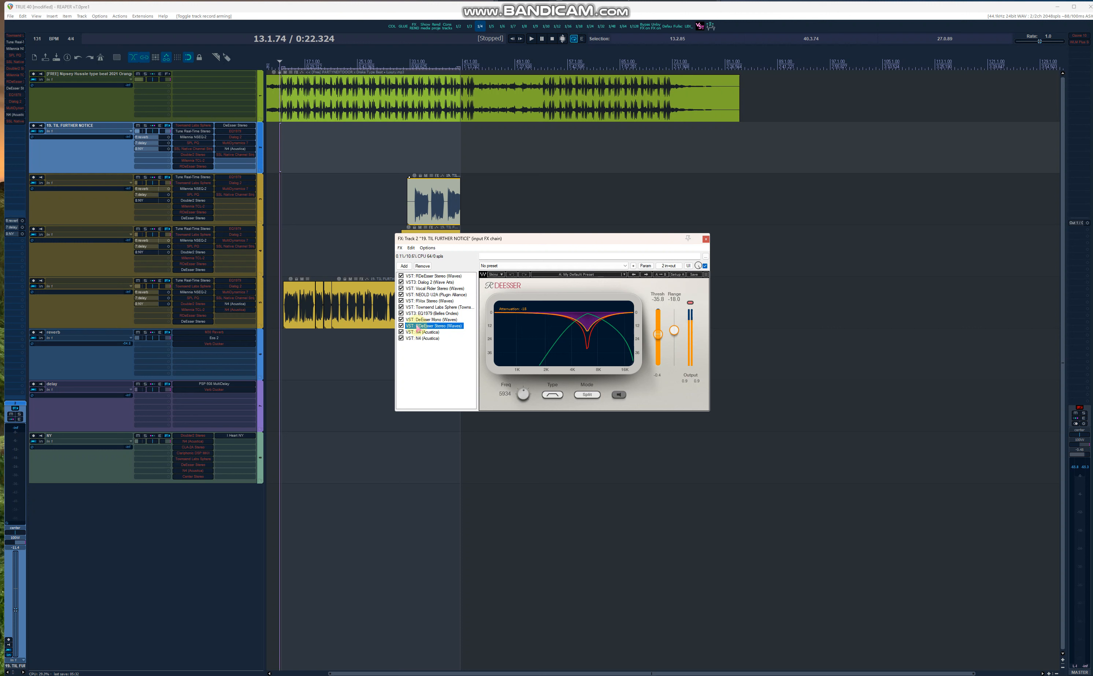
click(424, 332)
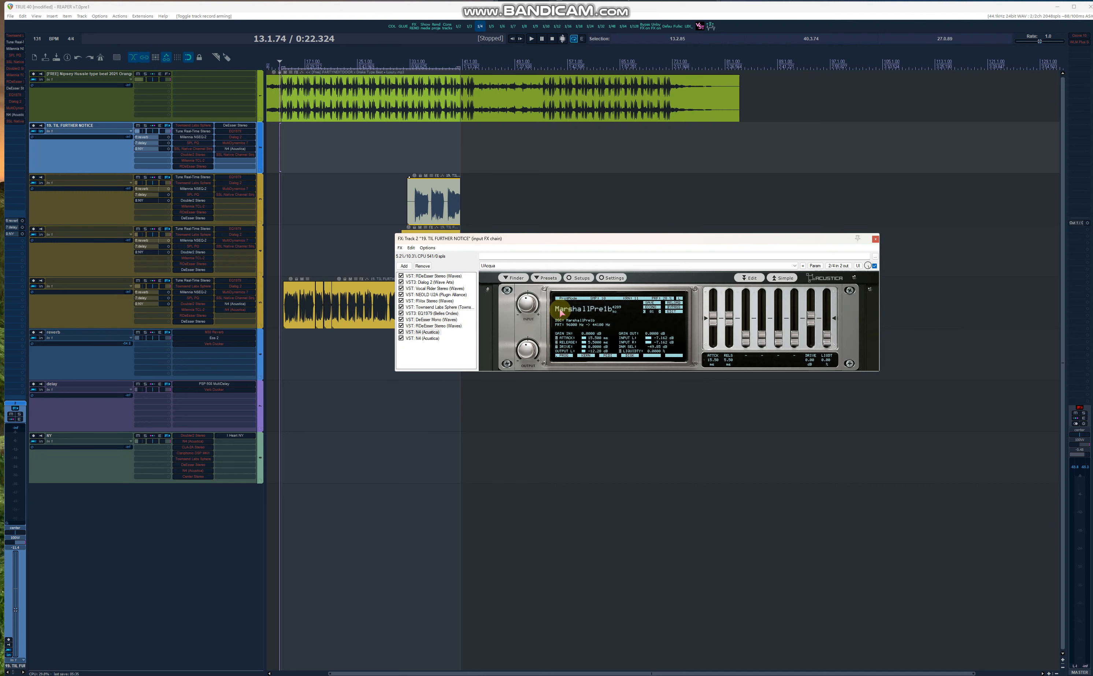
Look up the MarshallPre1b program in the N4 repository under Producer's Pack 2 (PP2), Guitar, Marsh Springs, and close the repository.
click(516, 278)
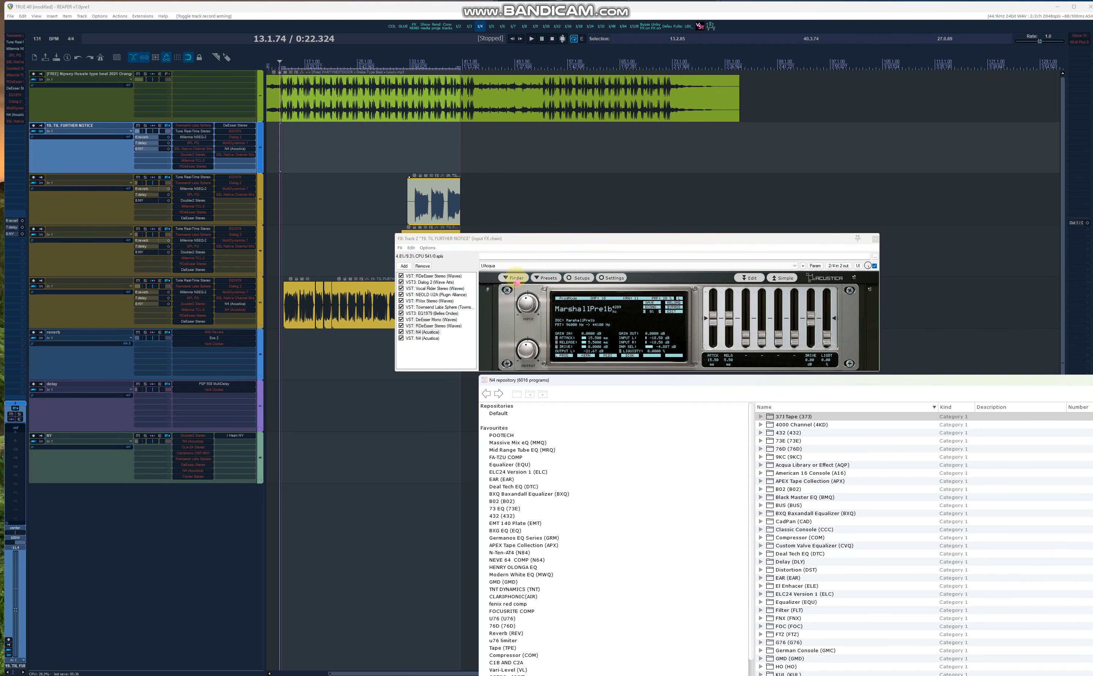
drag(565, 378, 564, 228)
scroll(586, 402, down, 7)
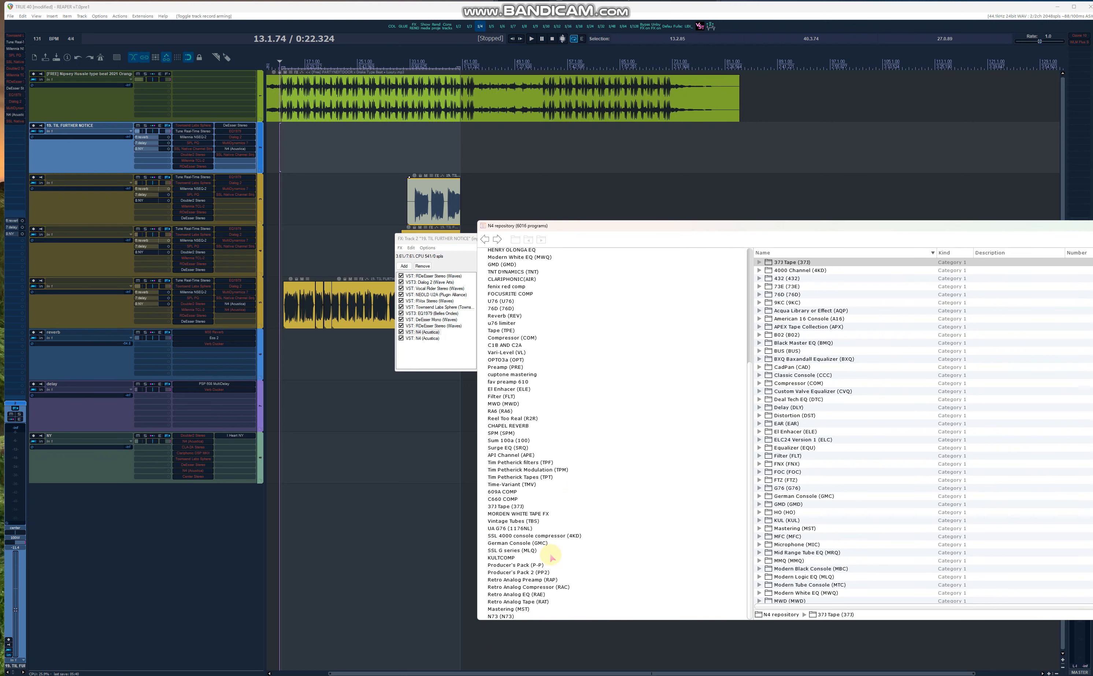
click(538, 565)
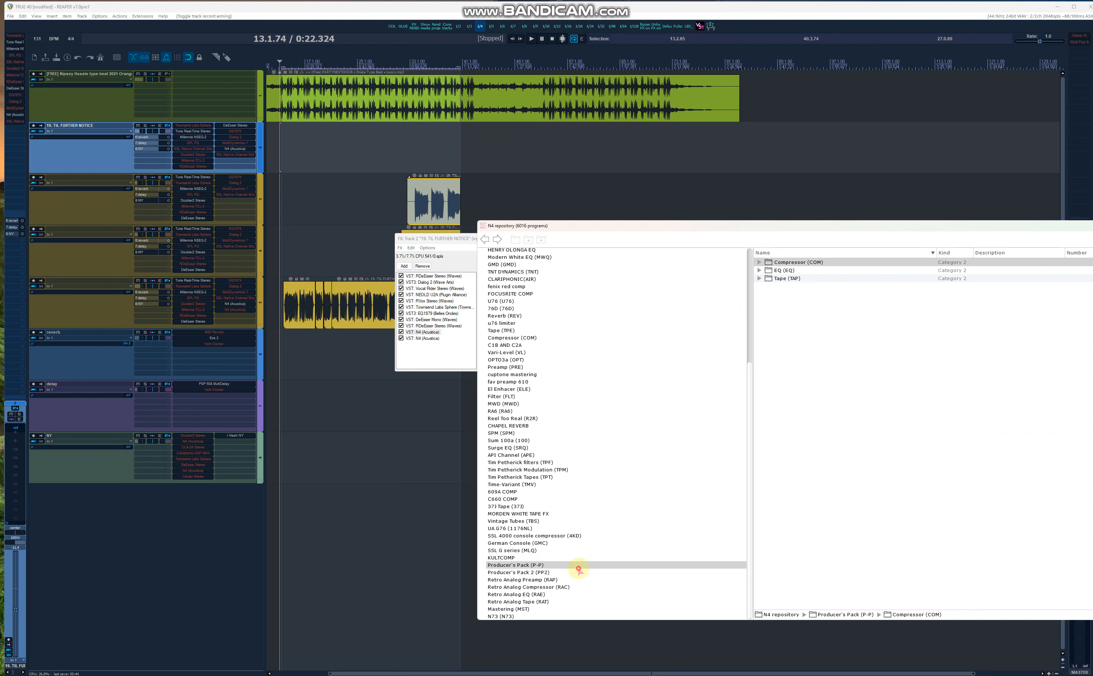
click(578, 572)
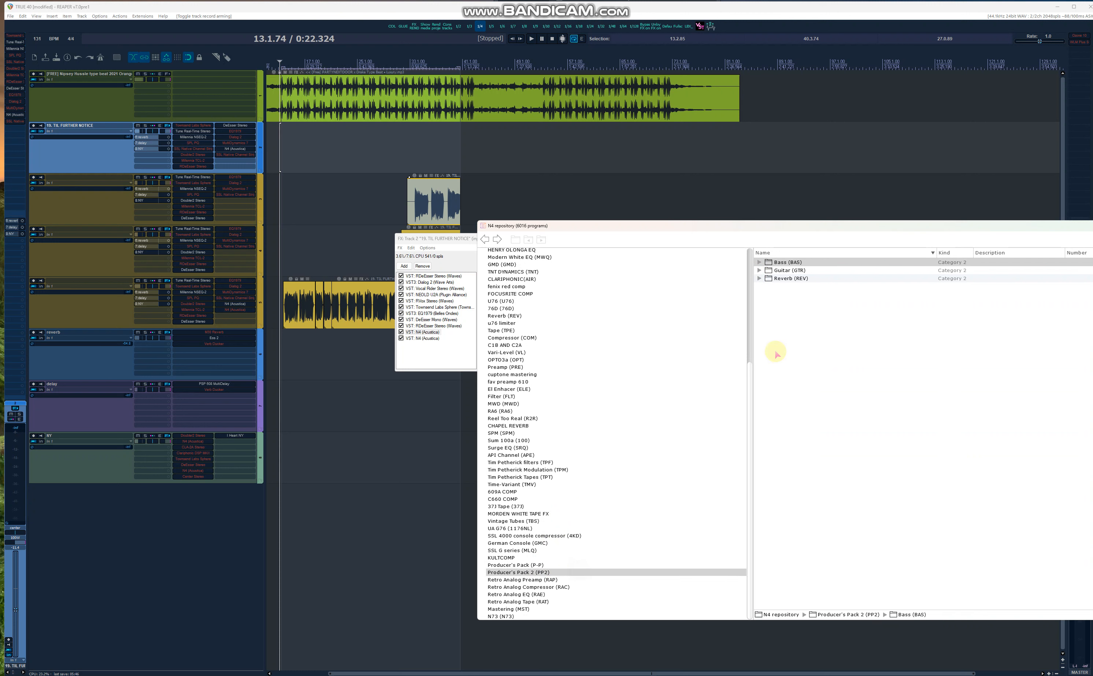
click(760, 270)
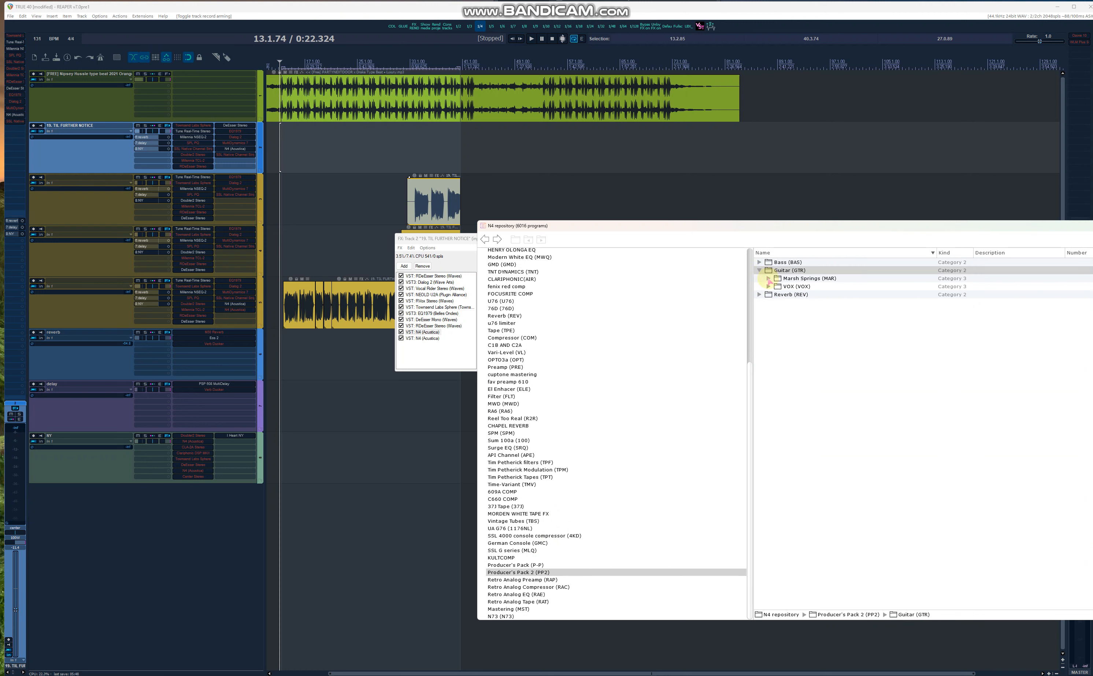
click(768, 278)
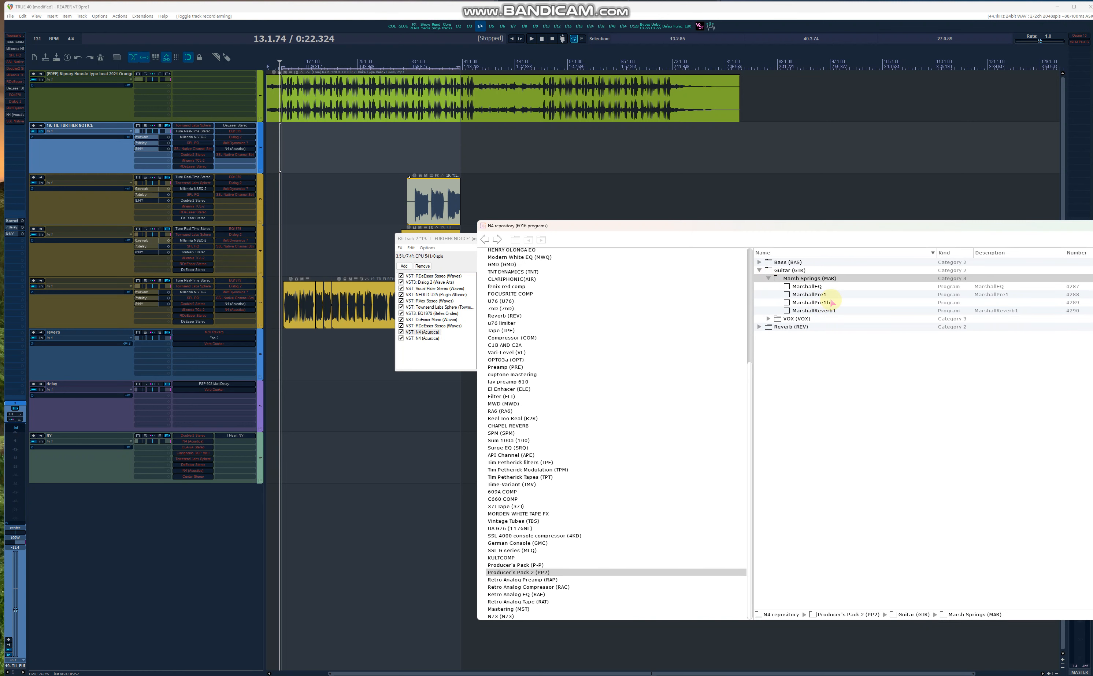
drag(1046, 231, 915, 250)
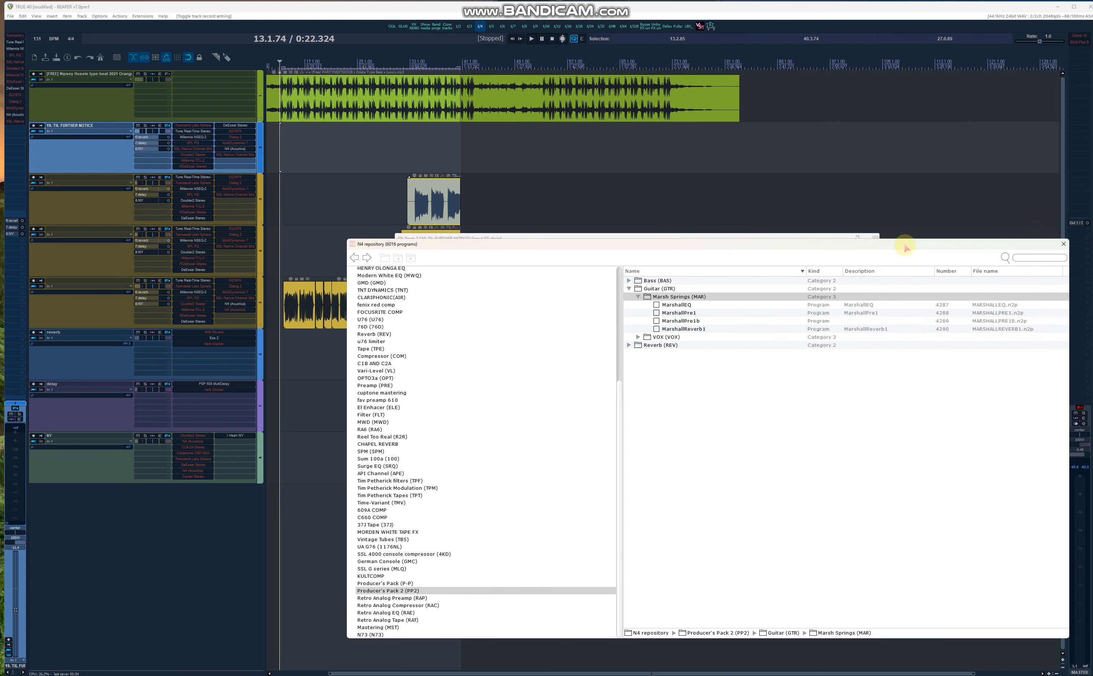
click(1060, 244)
Show the second N4 instance with its MMeQ HS program, view its repository, and close the repository.
click(424, 339)
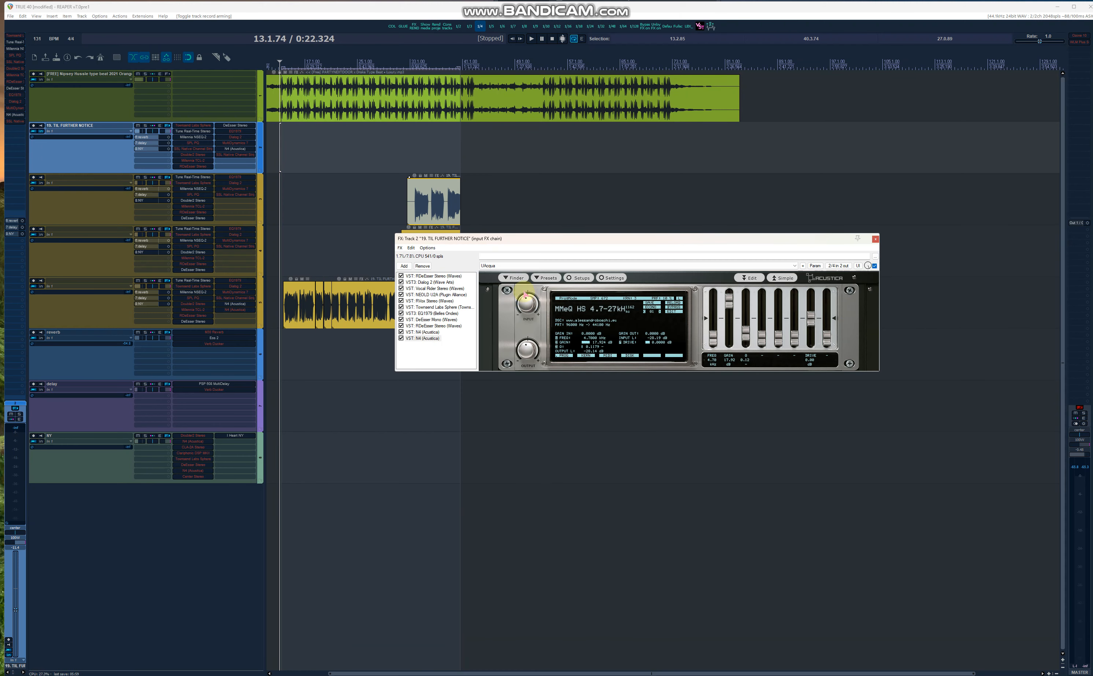
click(519, 280)
drag(532, 248, 576, 367)
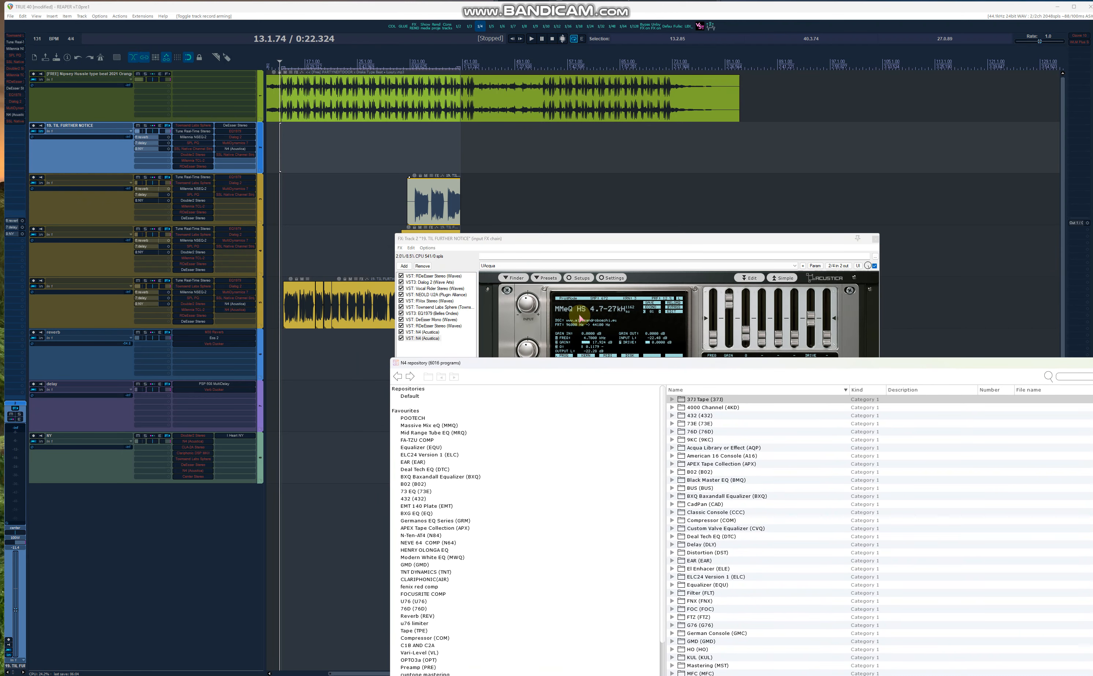
drag(599, 358, 539, 334)
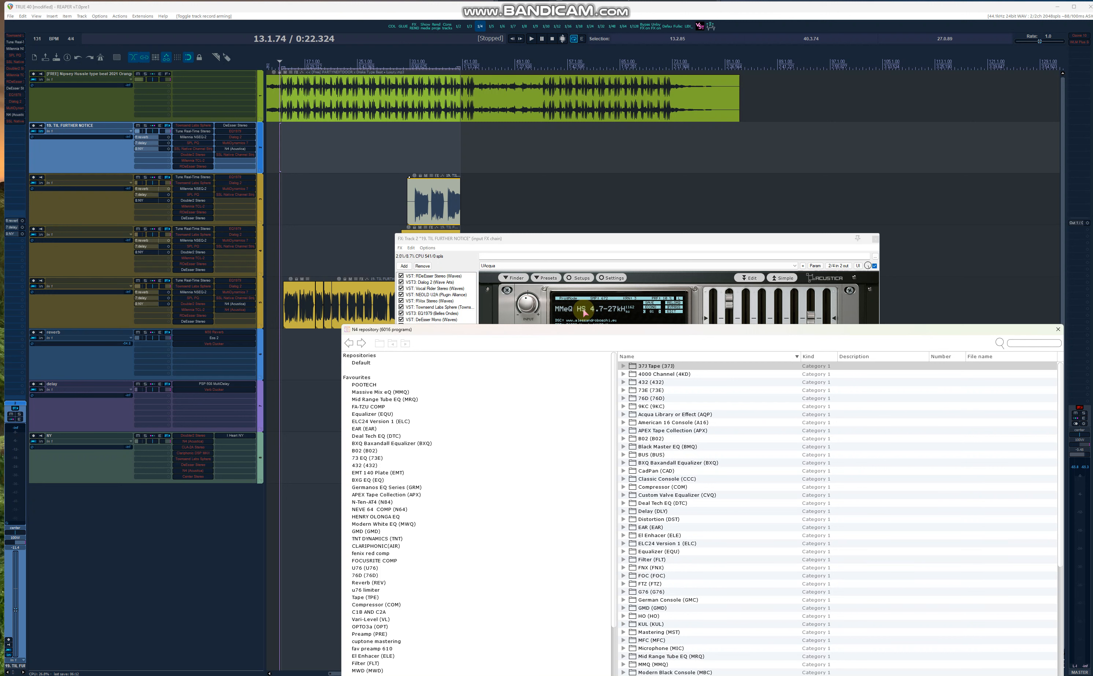
click(1058, 329)
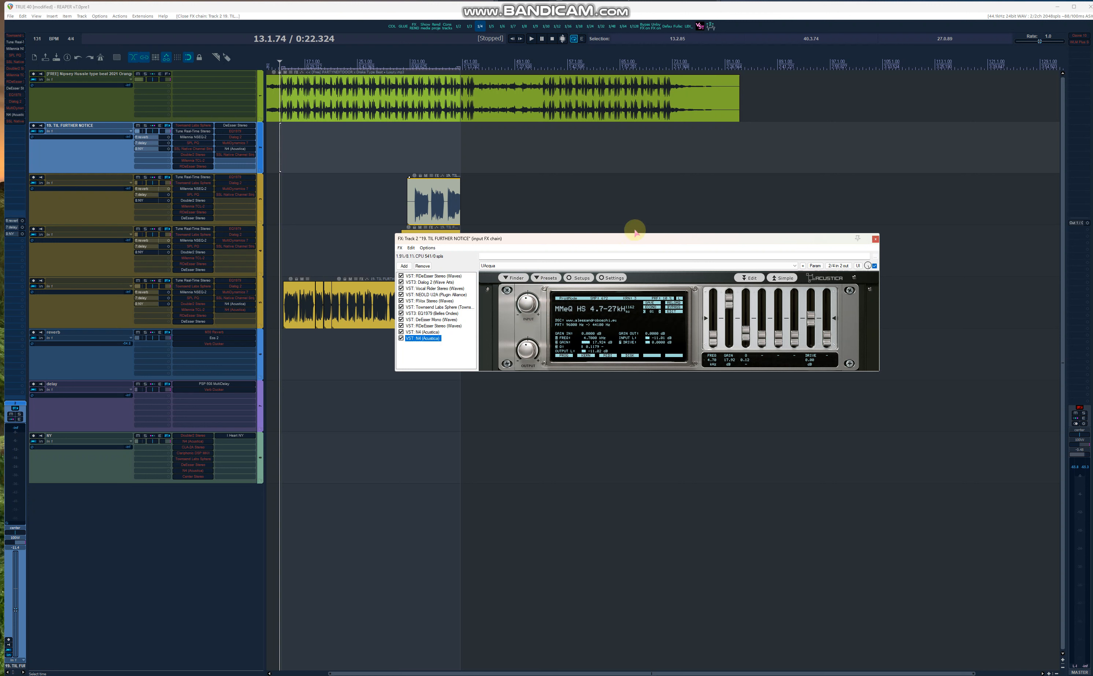
Close the input FX chain and review Waves Tune Real-Time, Millennia NSEQ-2, DeEsser Stereo and the first N4 in Track 5's FX chain.
click(875, 238)
click(184, 280)
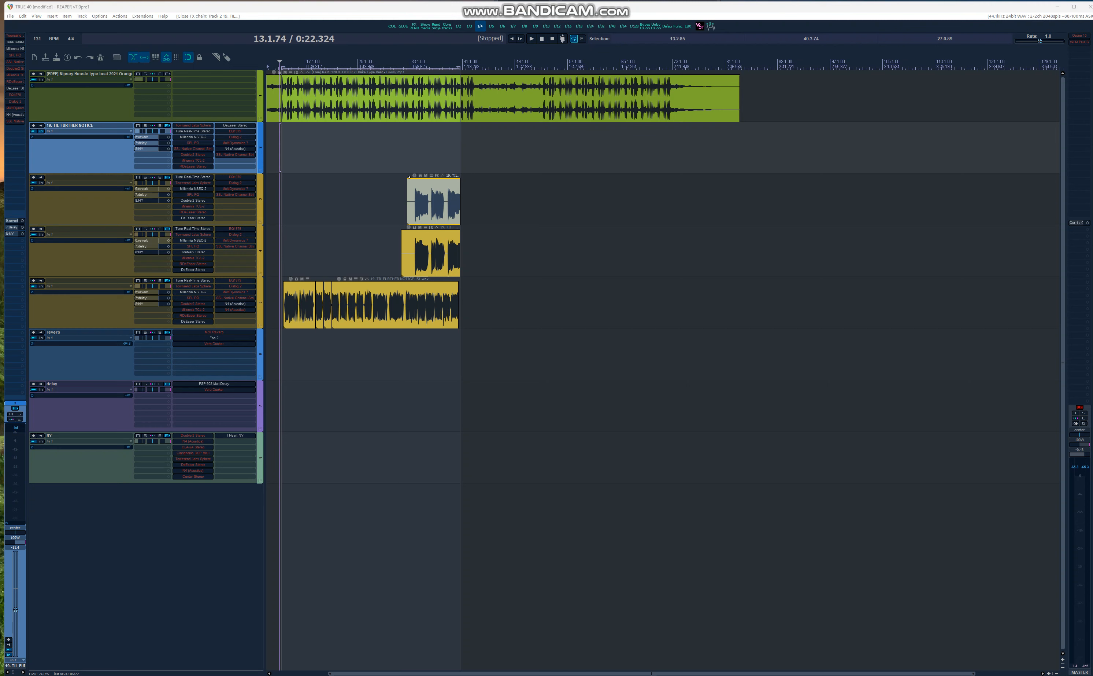
drag(654, 215, 658, 216)
double_click(659, 217)
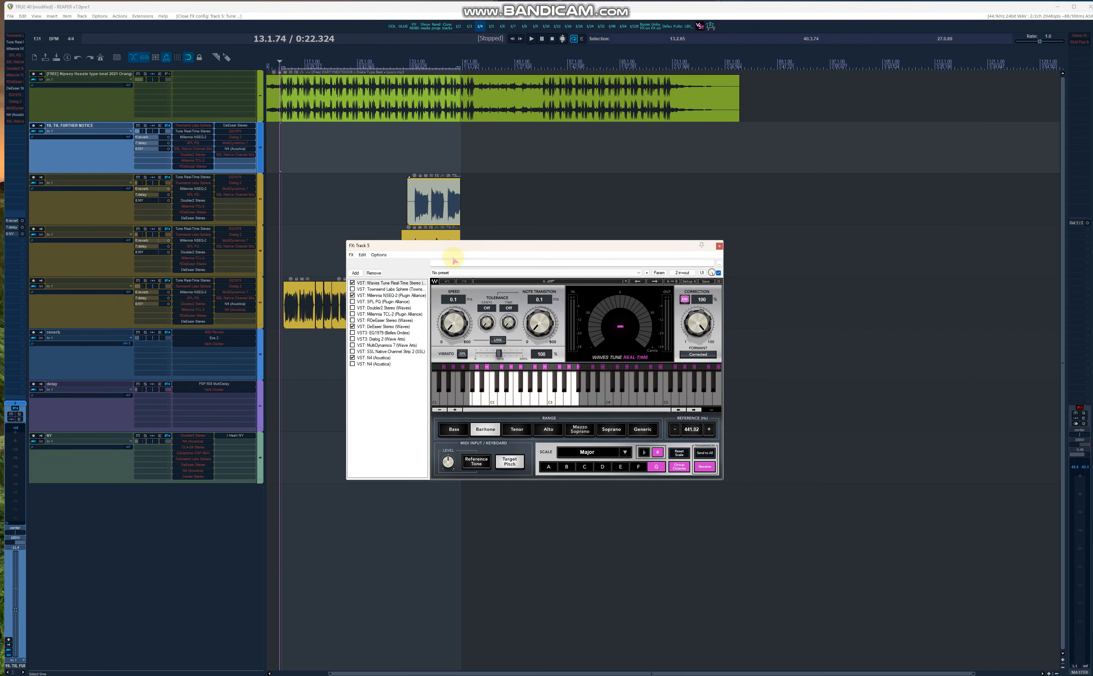
click(401, 283)
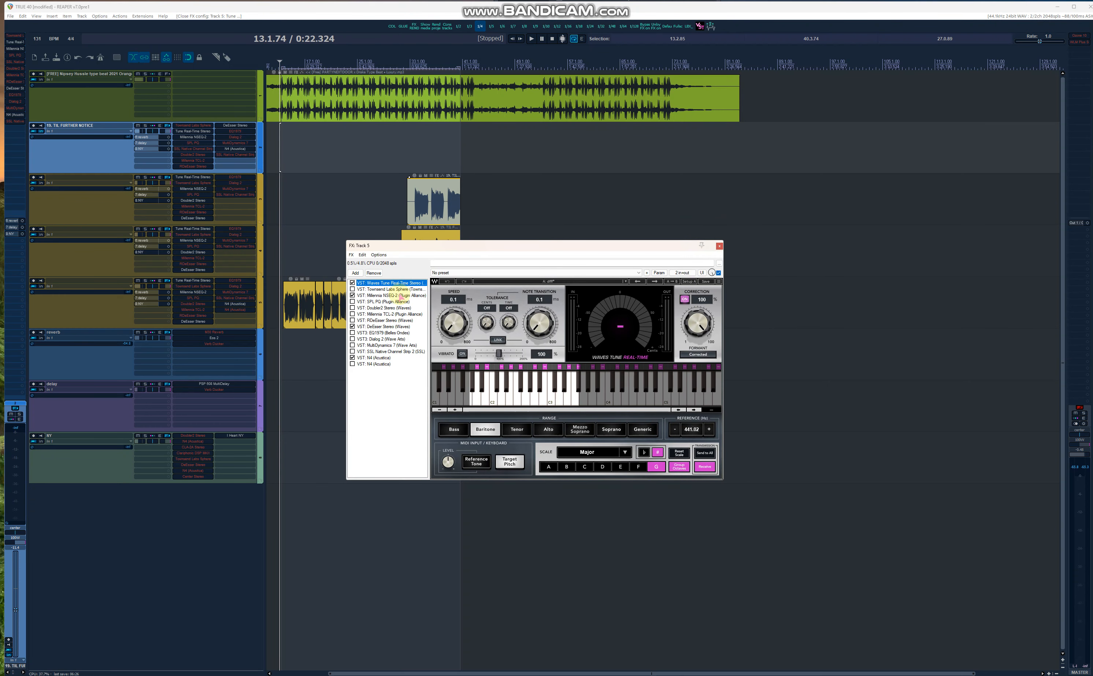
click(401, 296)
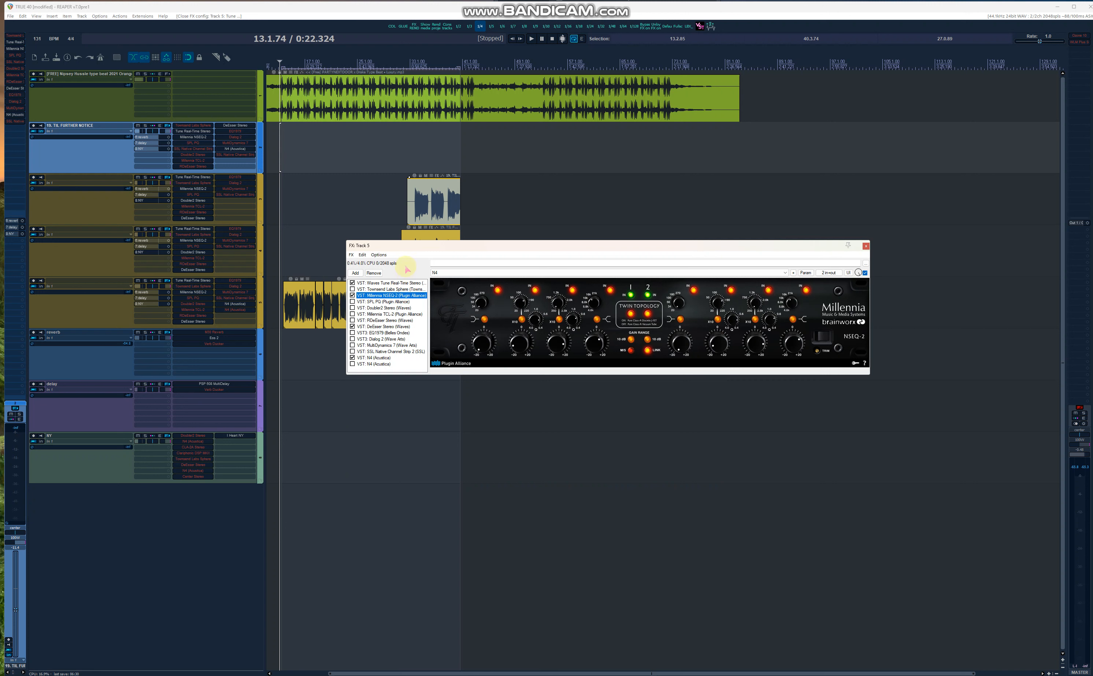
click(389, 326)
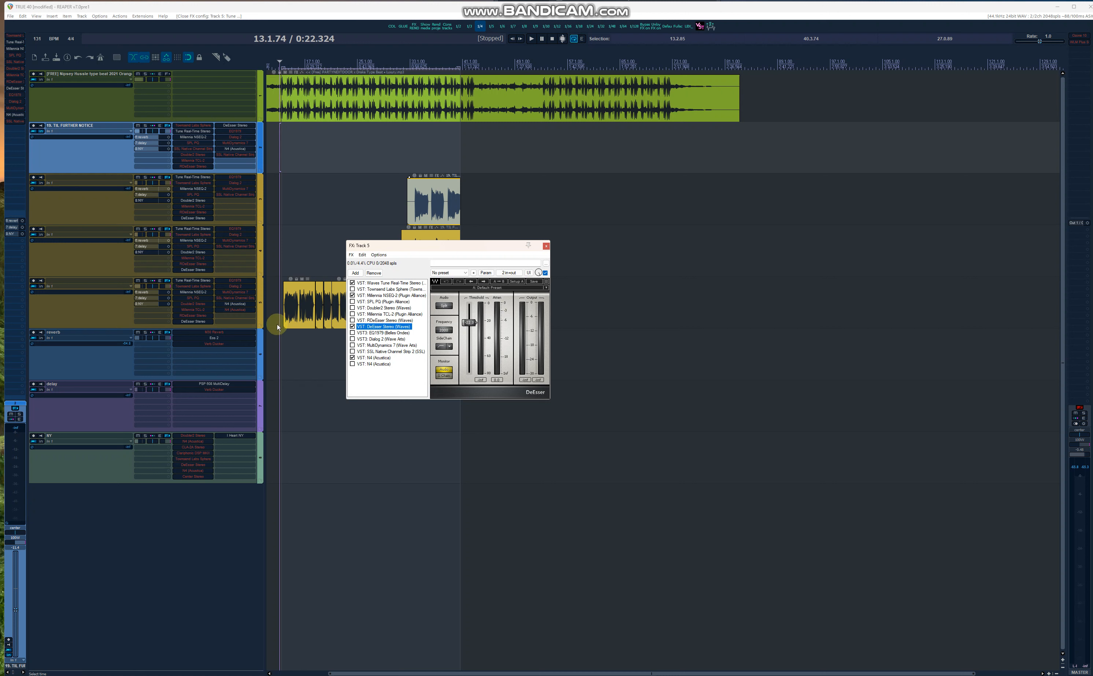
click(373, 358)
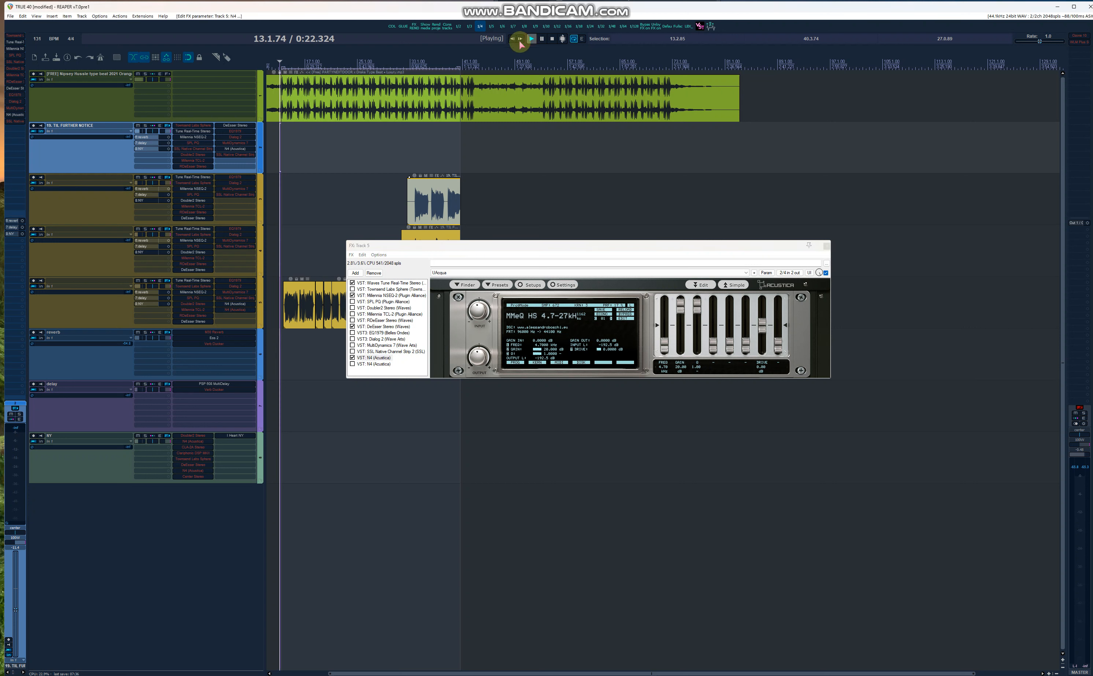
Play the song with Track 5's NSEQ-2, DeEsser and first N4 bypassed, and replay it from the start with NSEQ-2 re-enabled.
click(532, 38)
click(353, 295)
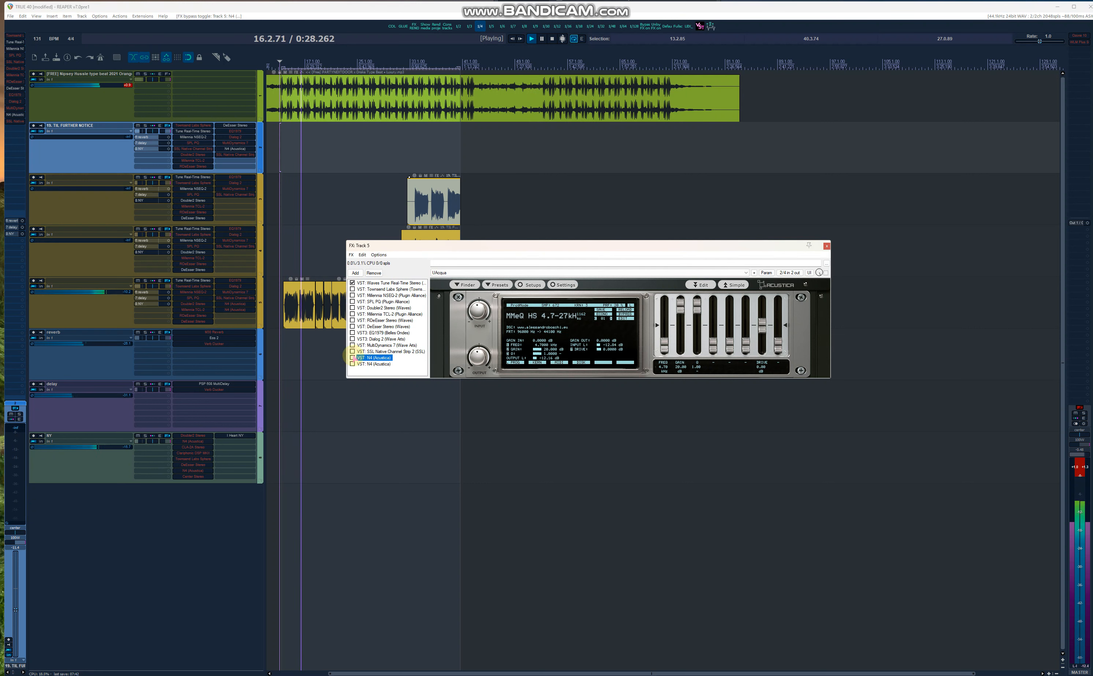
click(281, 64)
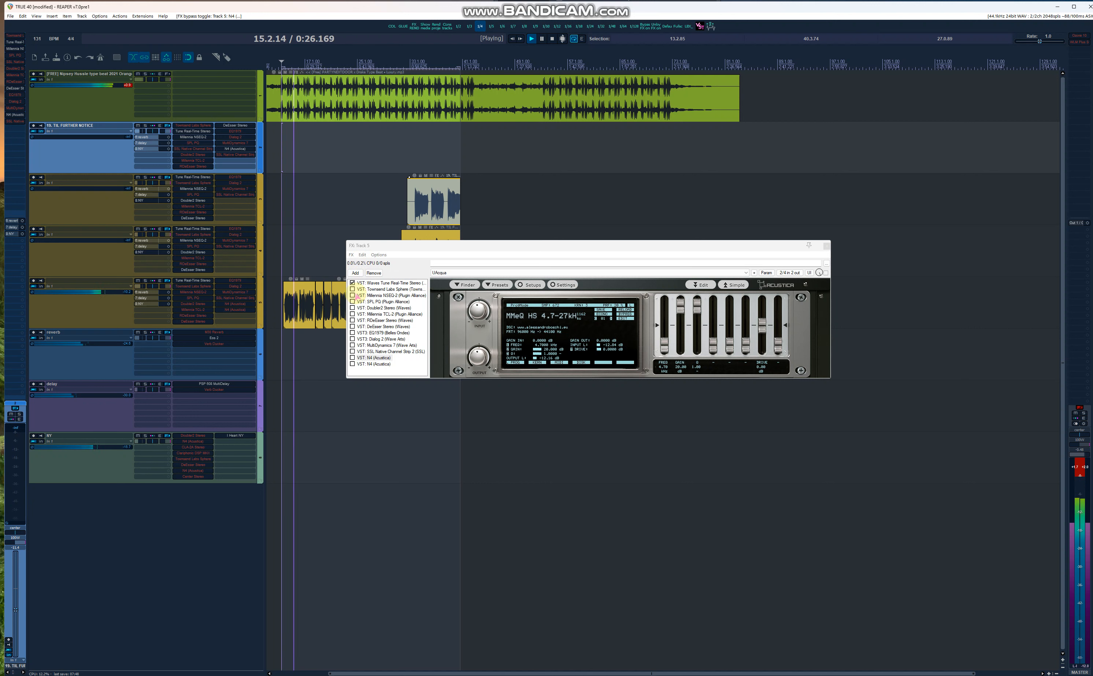
click(353, 296)
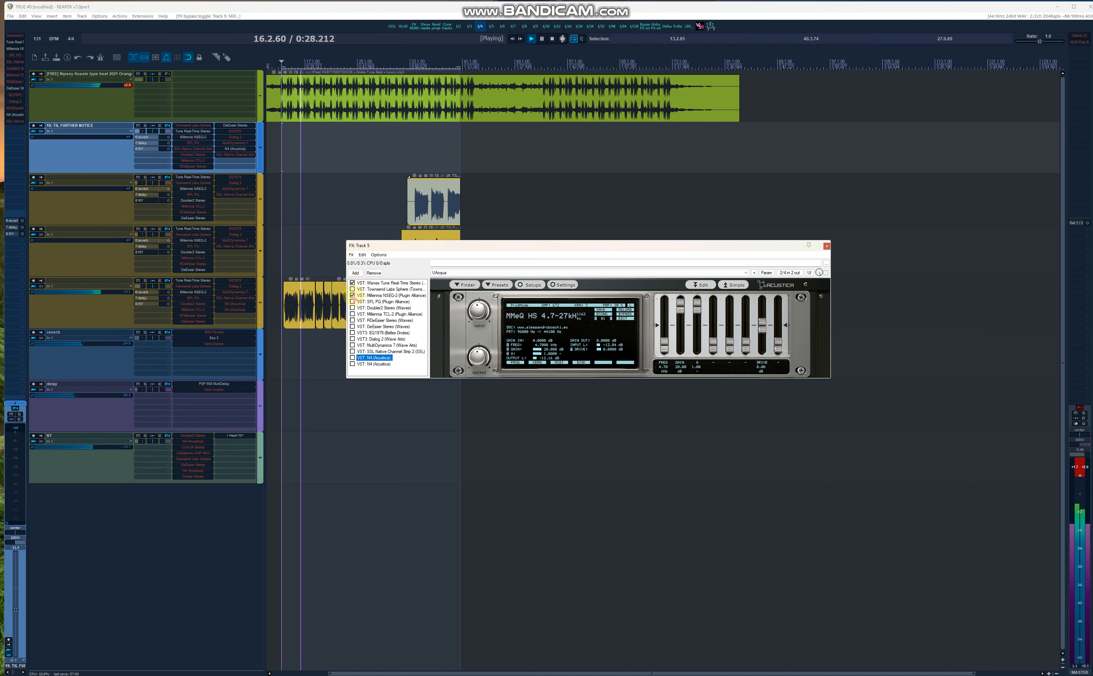
Re-enable DeEsser Stereo and the first N4 instance on Track 5 one after the other during playback.
click(369, 321)
click(362, 326)
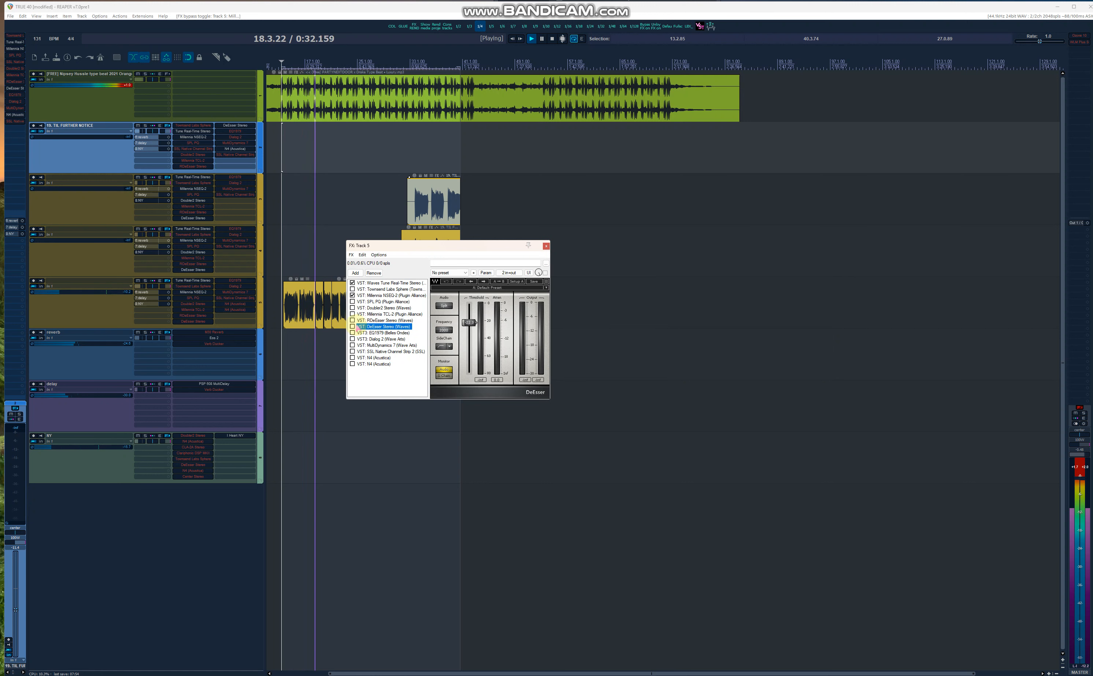
click(353, 326)
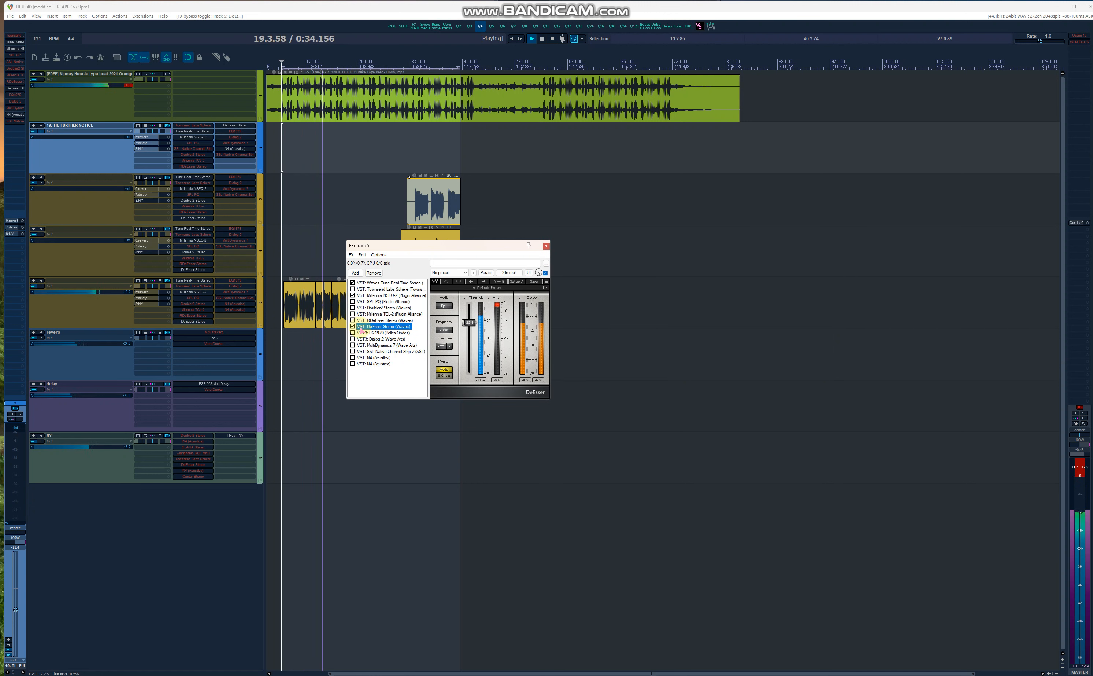
scroll(337, 234, down, 2)
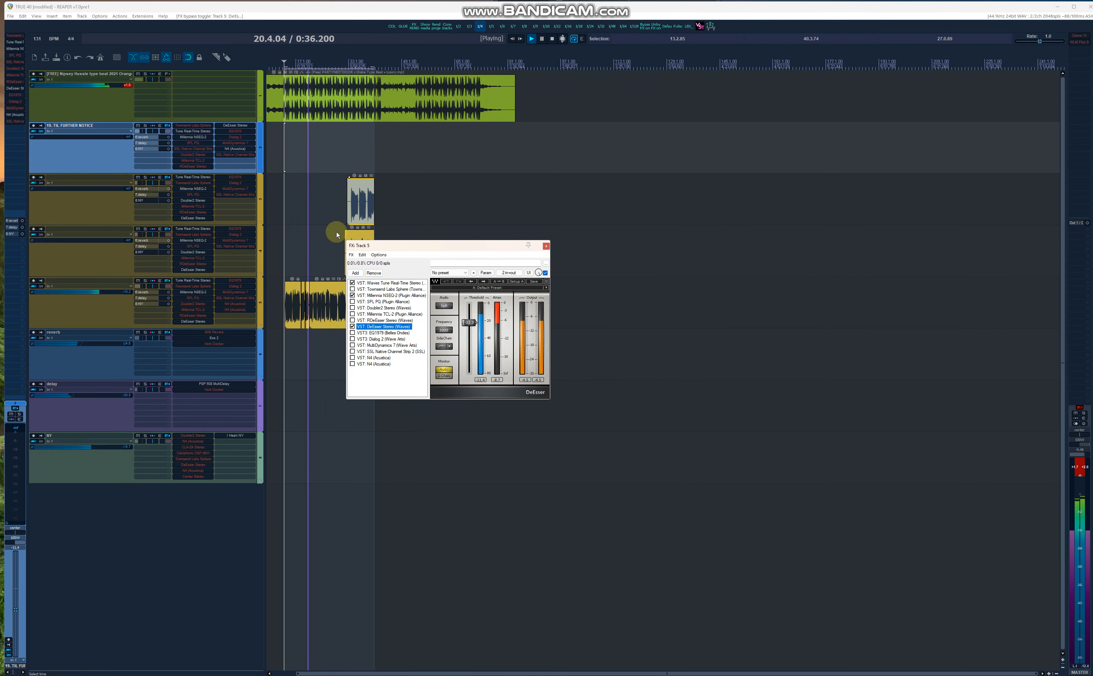
click(363, 357)
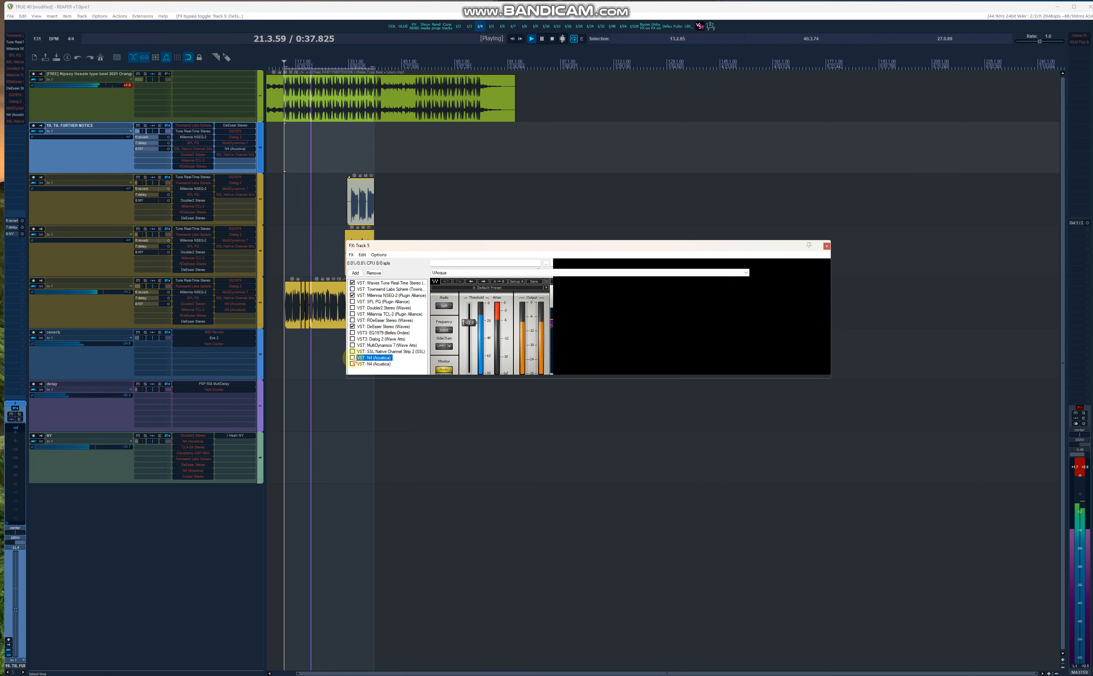
click(353, 358)
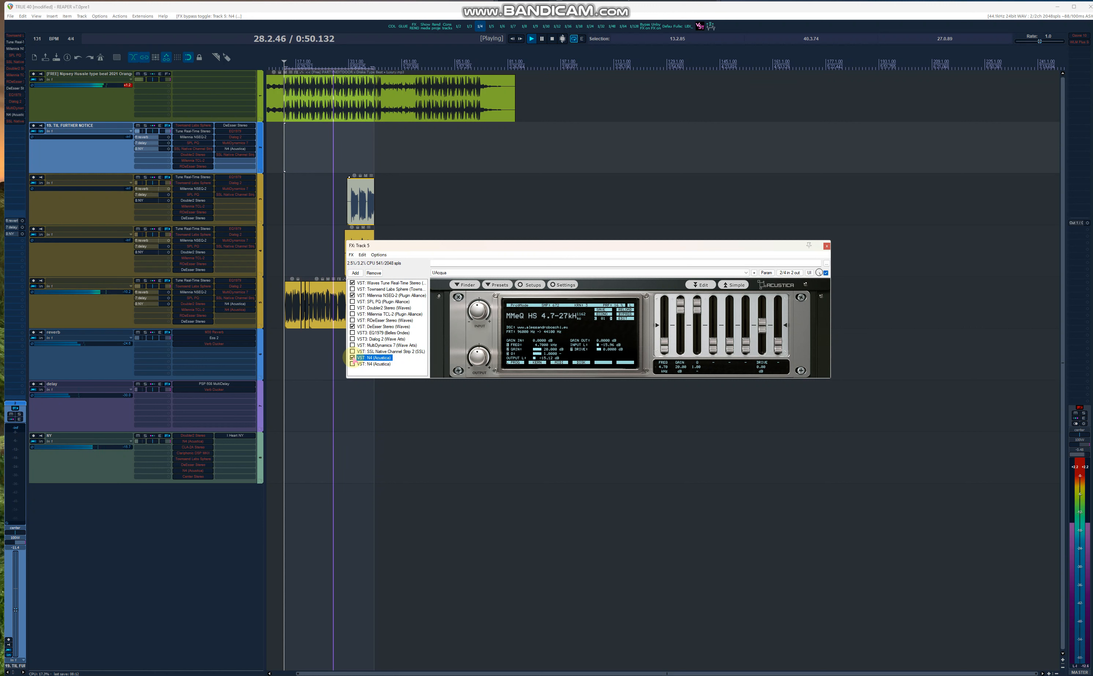
Move the FX window below the vocal clips and compare Track 5's sound with the first N4 bypassed and enabled.
drag(379, 246, 391, 342)
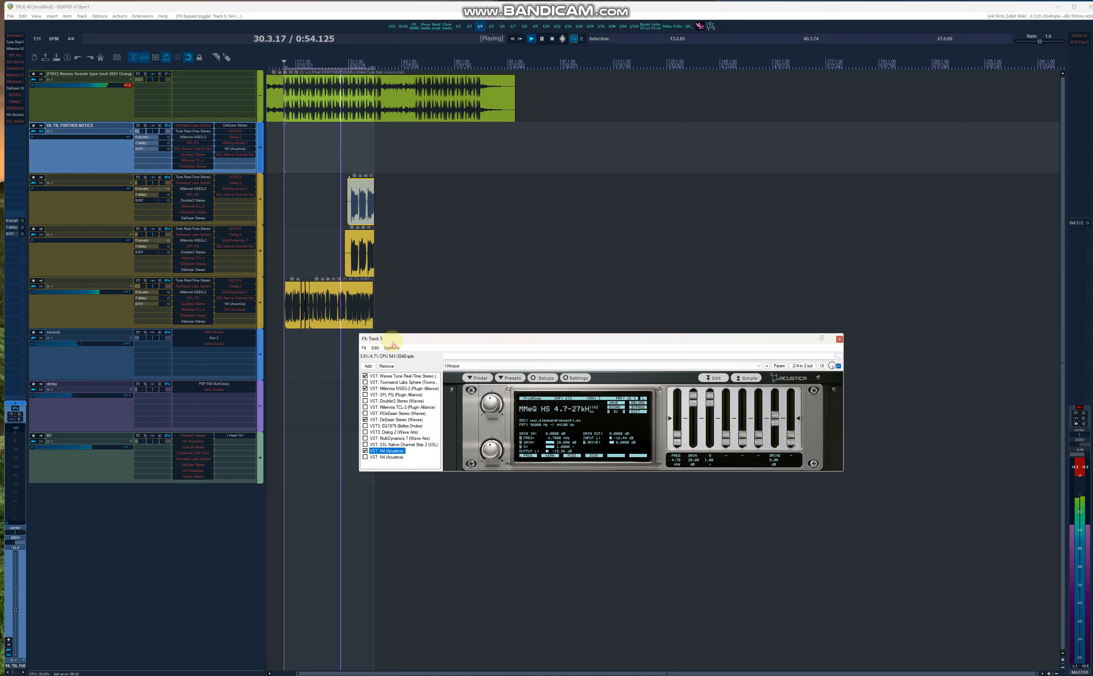
click(366, 451)
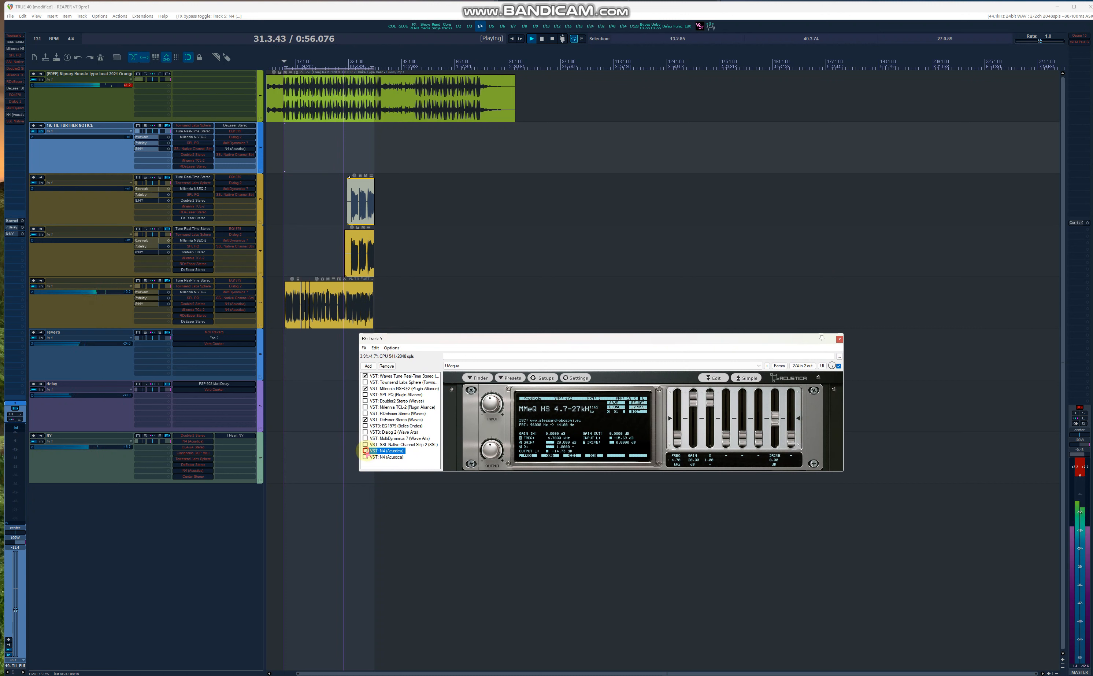
click(365, 451)
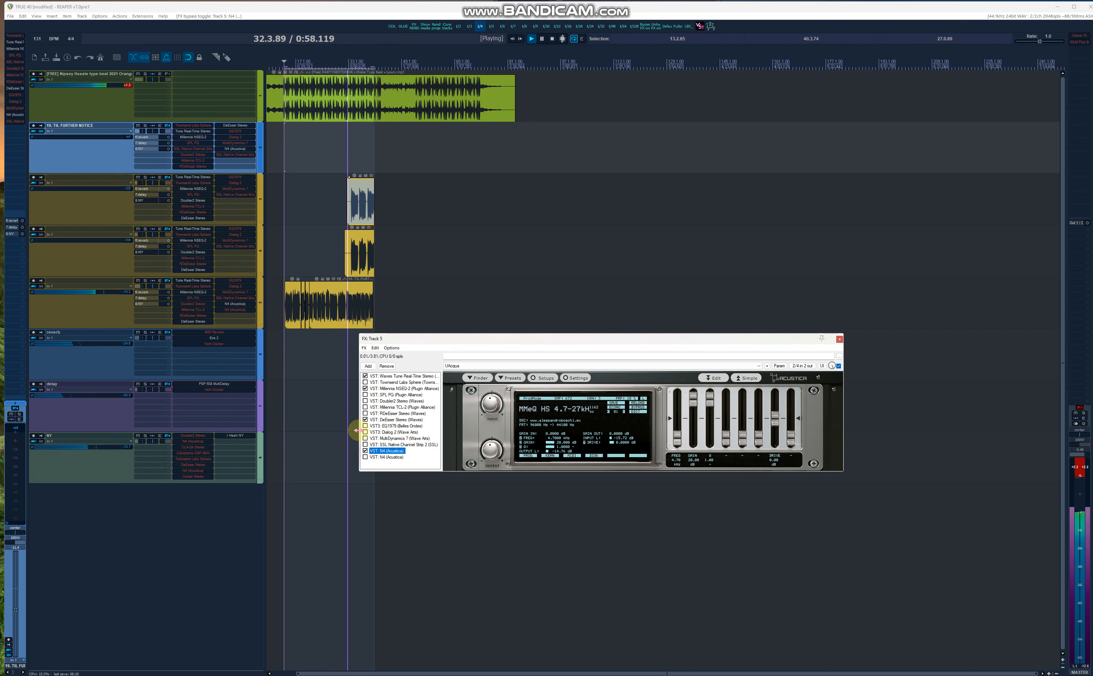
Replay from the start of the vocal and compare Track 5 with its entire FX chain bypassed and enabled.
click(284, 66)
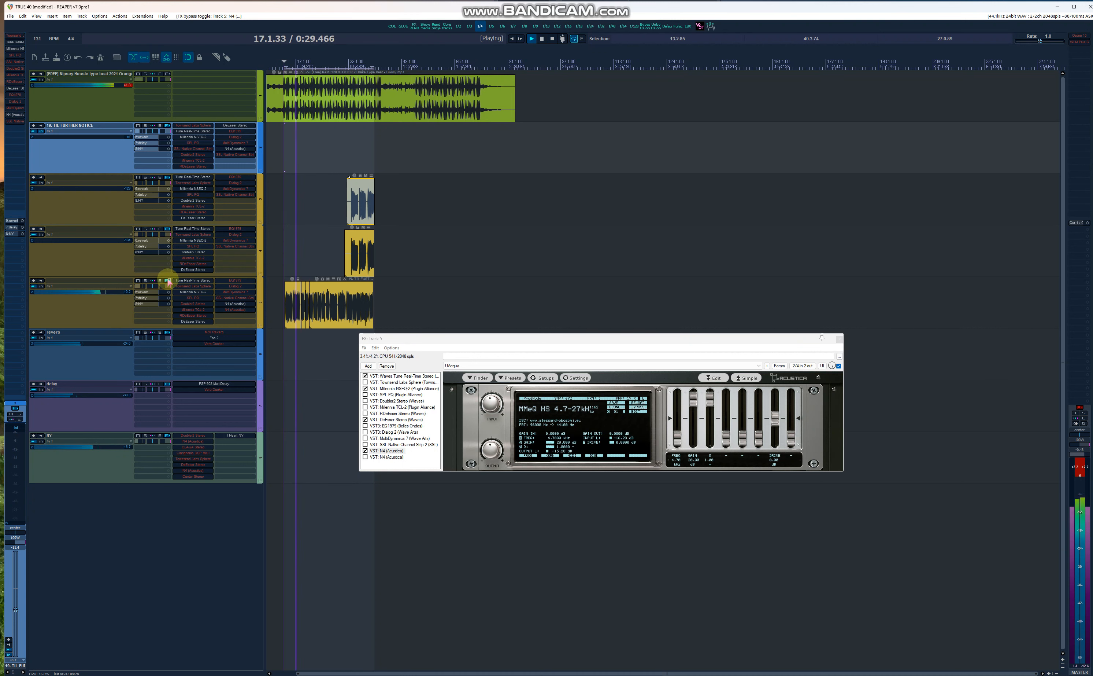
click(169, 281)
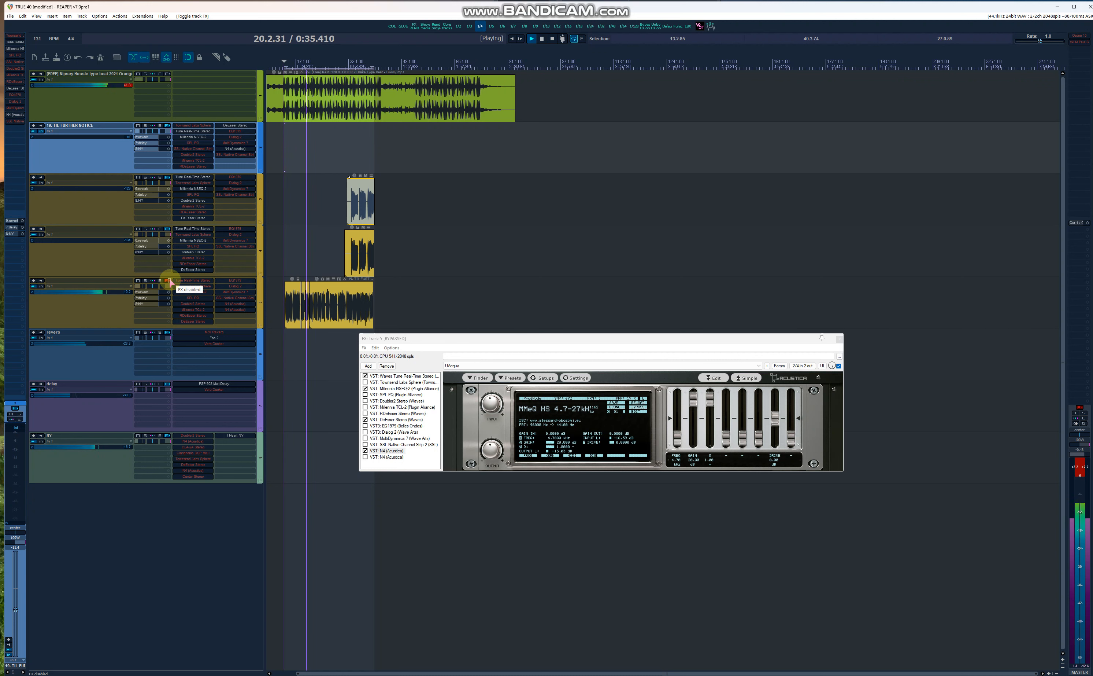
click(169, 282)
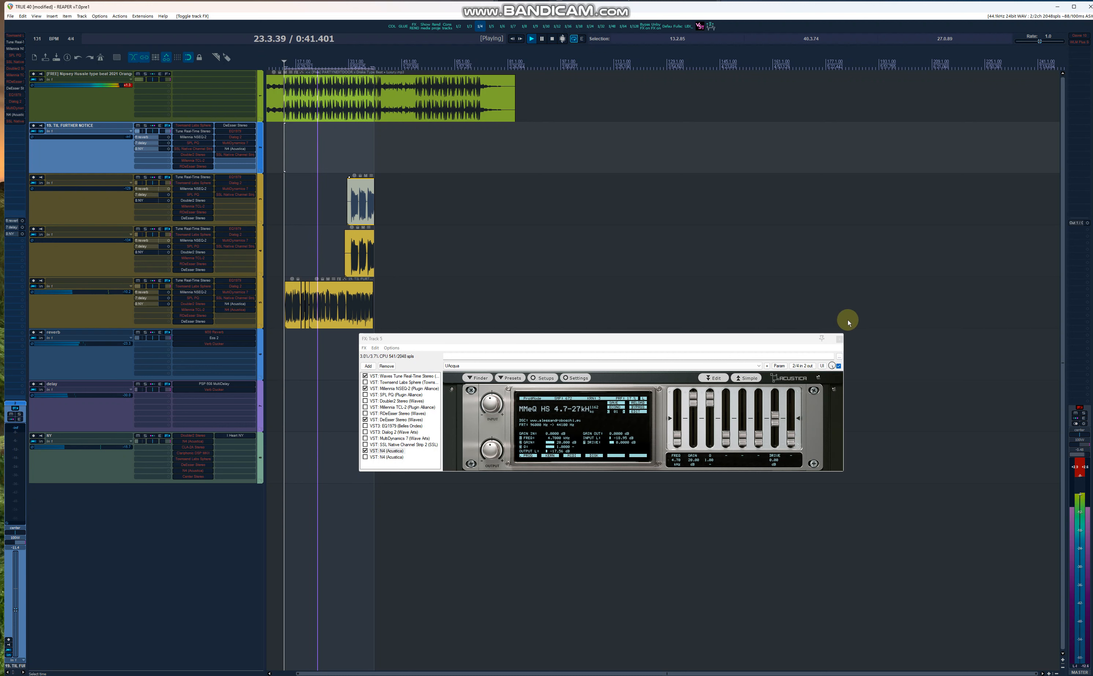
Close Track 5's FX window and enable the master track's FX chain during playback.
click(839, 339)
click(1080, 407)
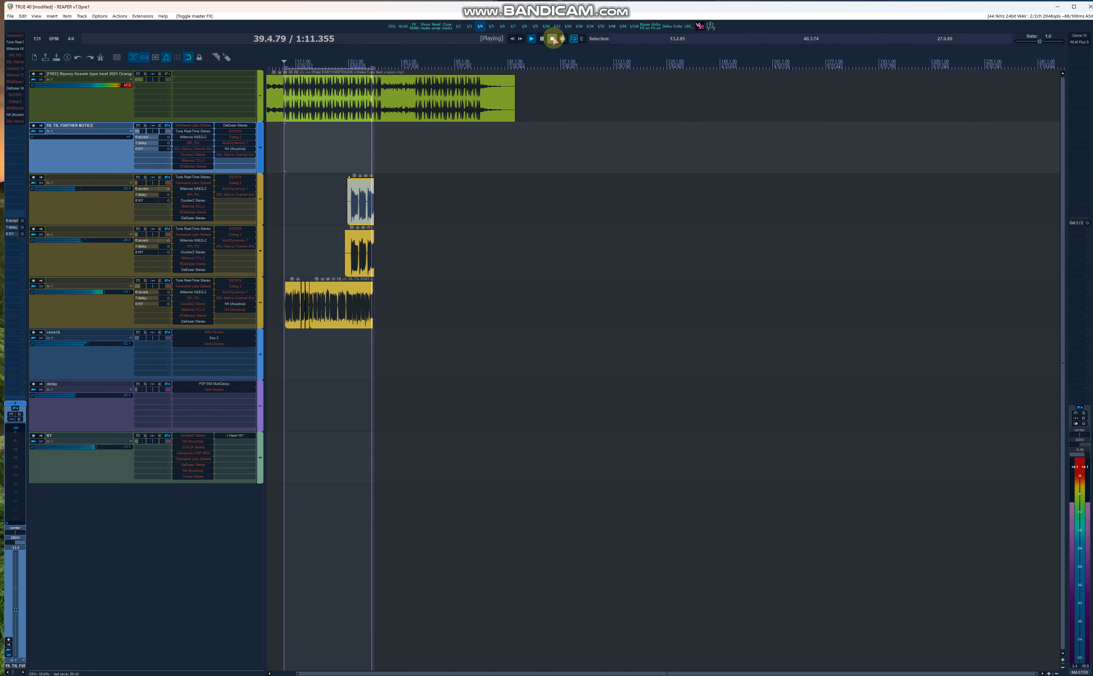
Stop playback and bypass every plug-in except Vocal Rider Stereo in Track 2's input FX chain.
click(553, 38)
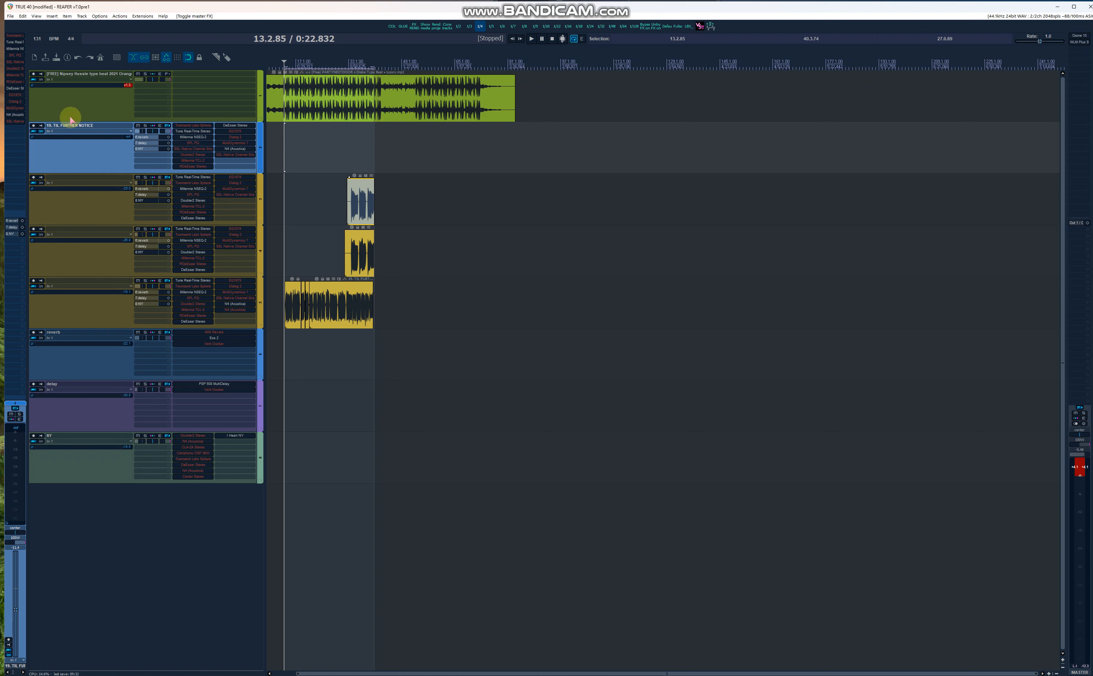
click(43, 131)
click(406, 339)
click(401, 338)
click(401, 331)
click(401, 326)
click(400, 319)
click(400, 314)
click(401, 307)
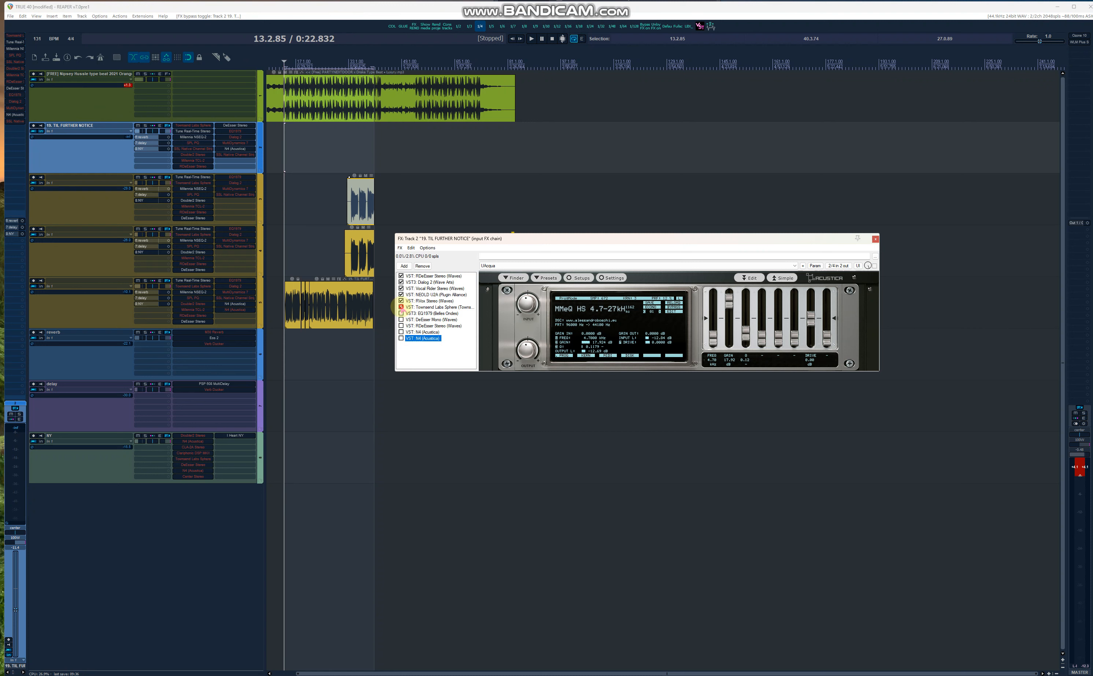
click(401, 294)
click(401, 282)
click(401, 276)
click(407, 288)
Arm Track 2, record from 53.3.21 and set the time selection from 1.1.00 to 83.2.03.
click(416, 62)
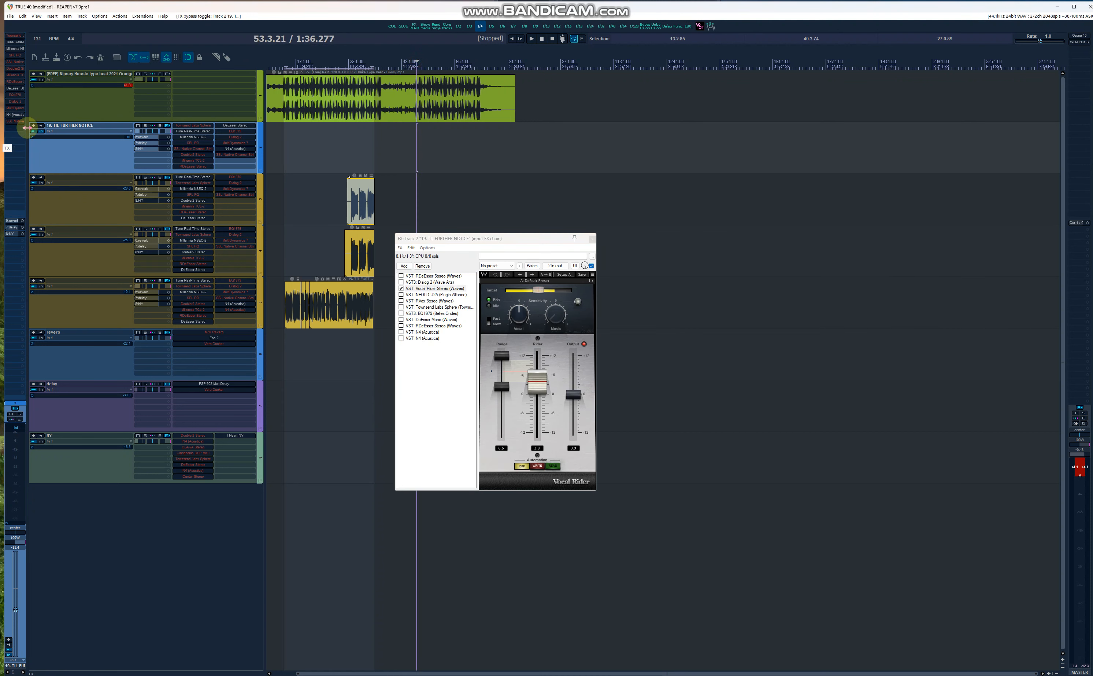
click(34, 126)
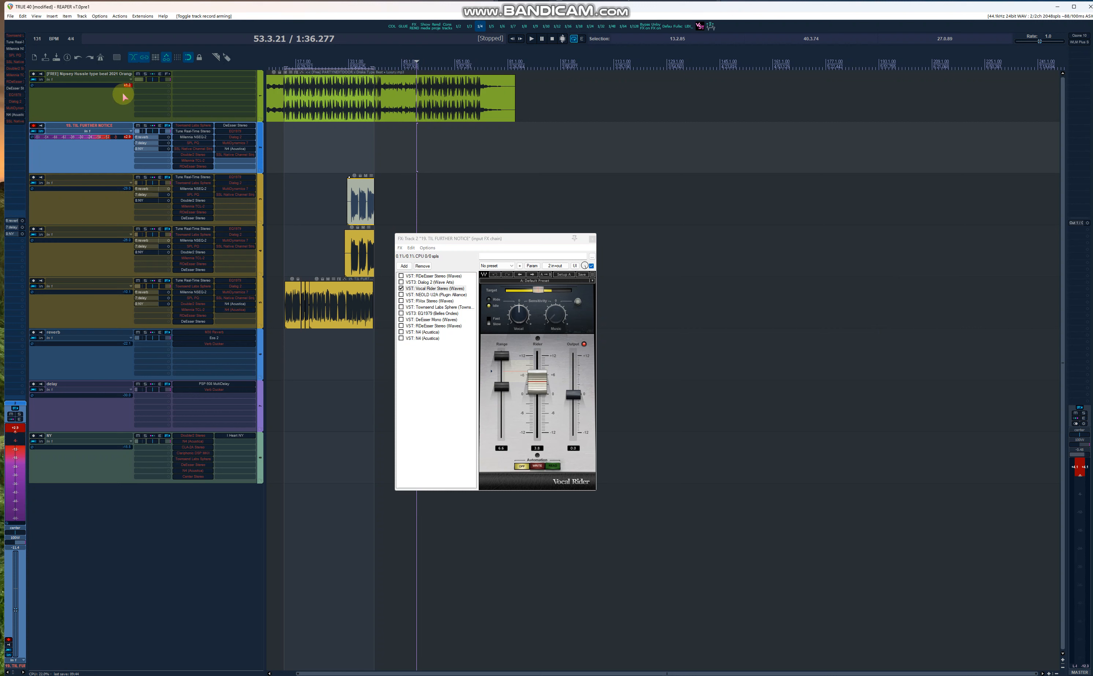
key(ctrl+r)
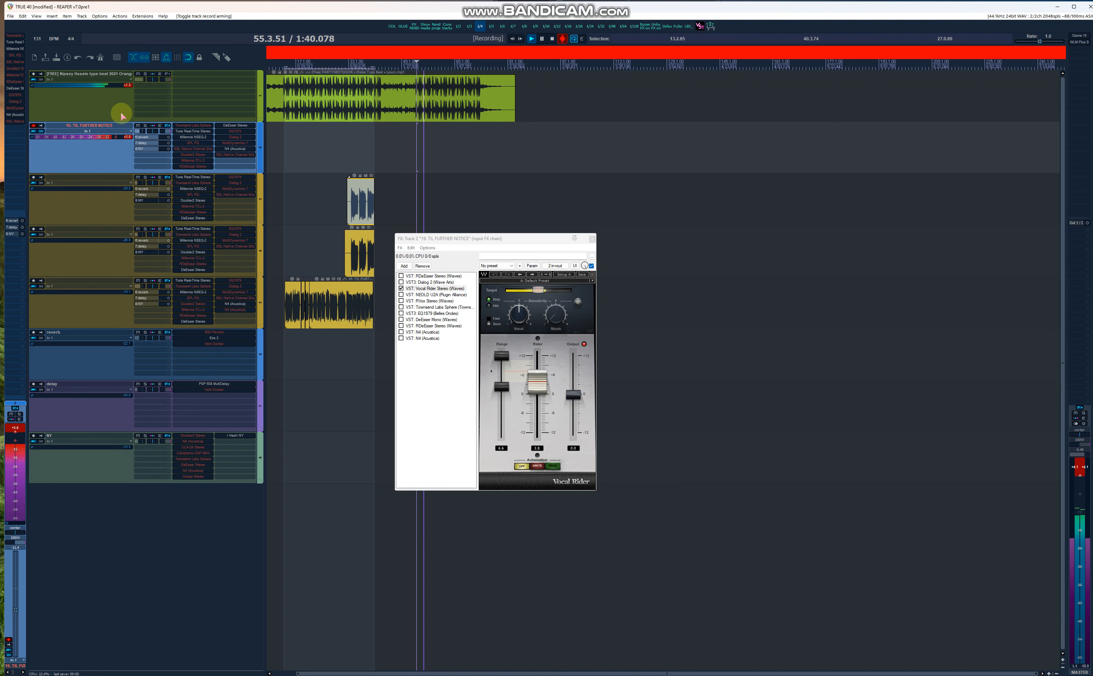
double_click(441, 66)
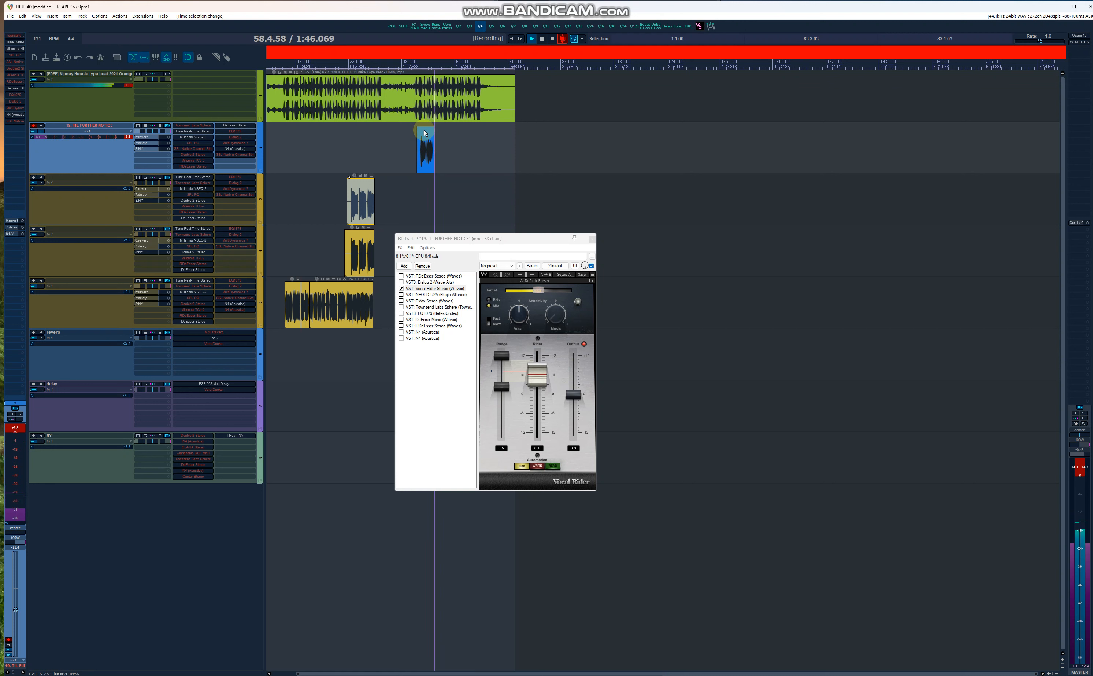
Bypass Vocal Rider Stereo in Track 2's input FX chain while recording and inspect the new take's waveform.
click(400, 288)
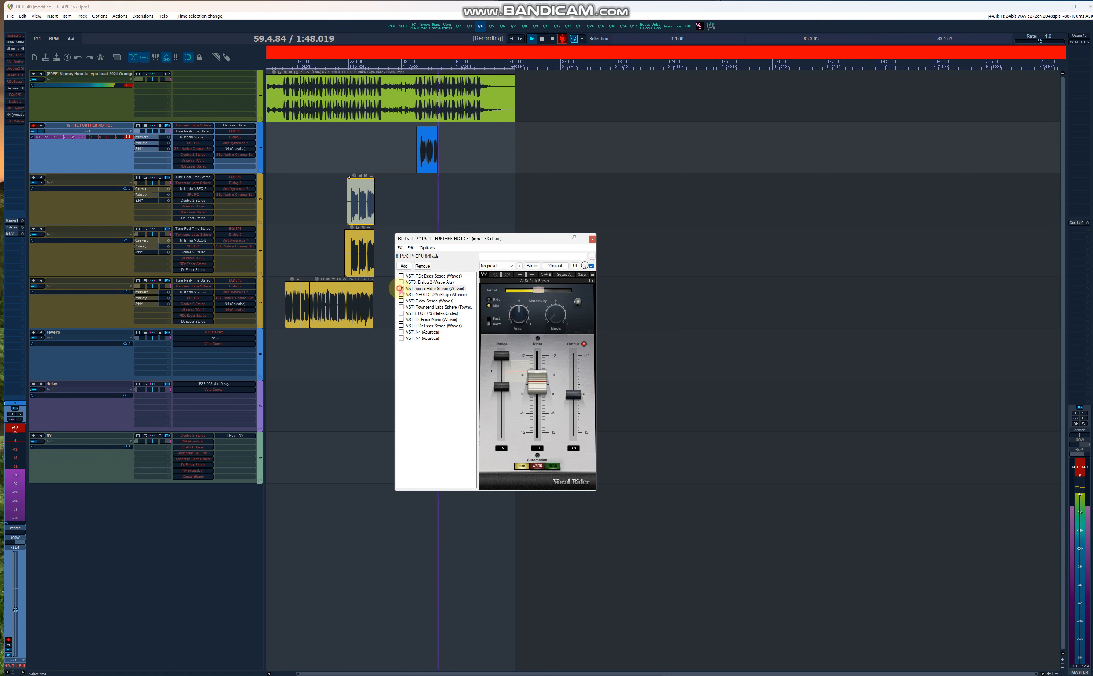
scroll(431, 150, up, 5)
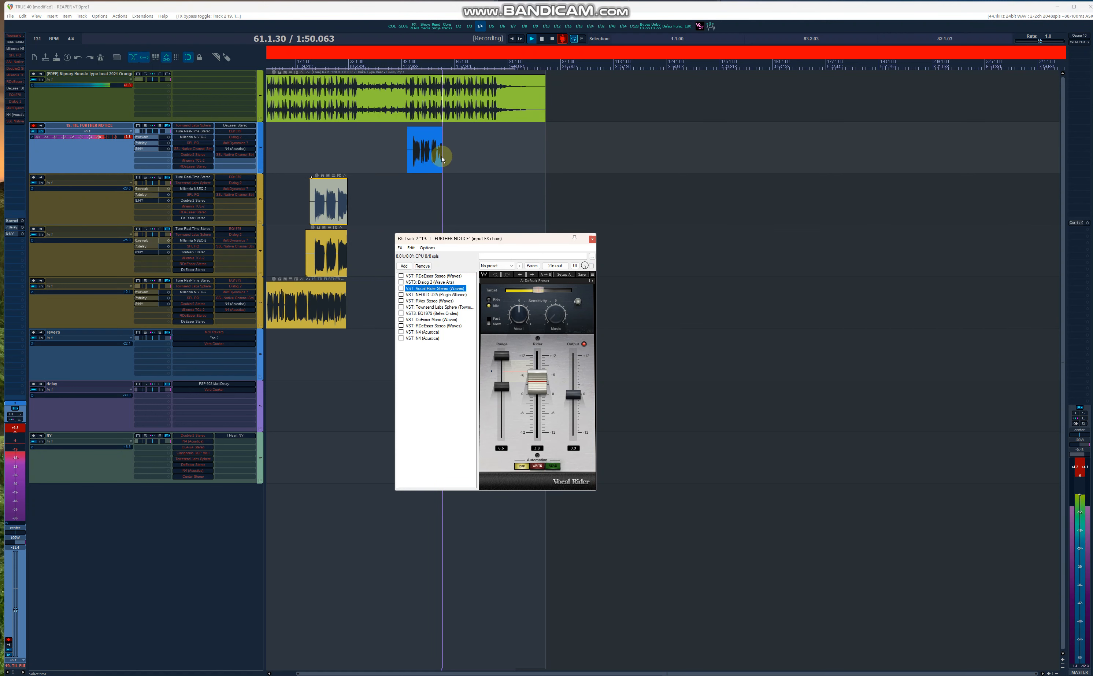
click(448, 148)
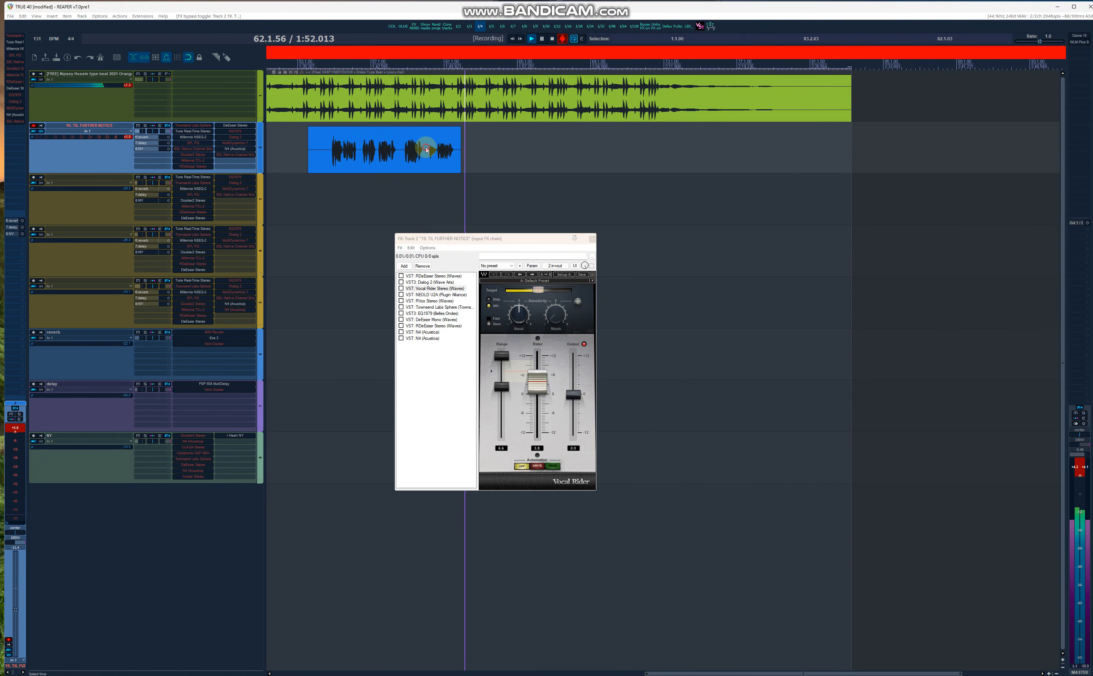
scroll(450, 144, down, 3)
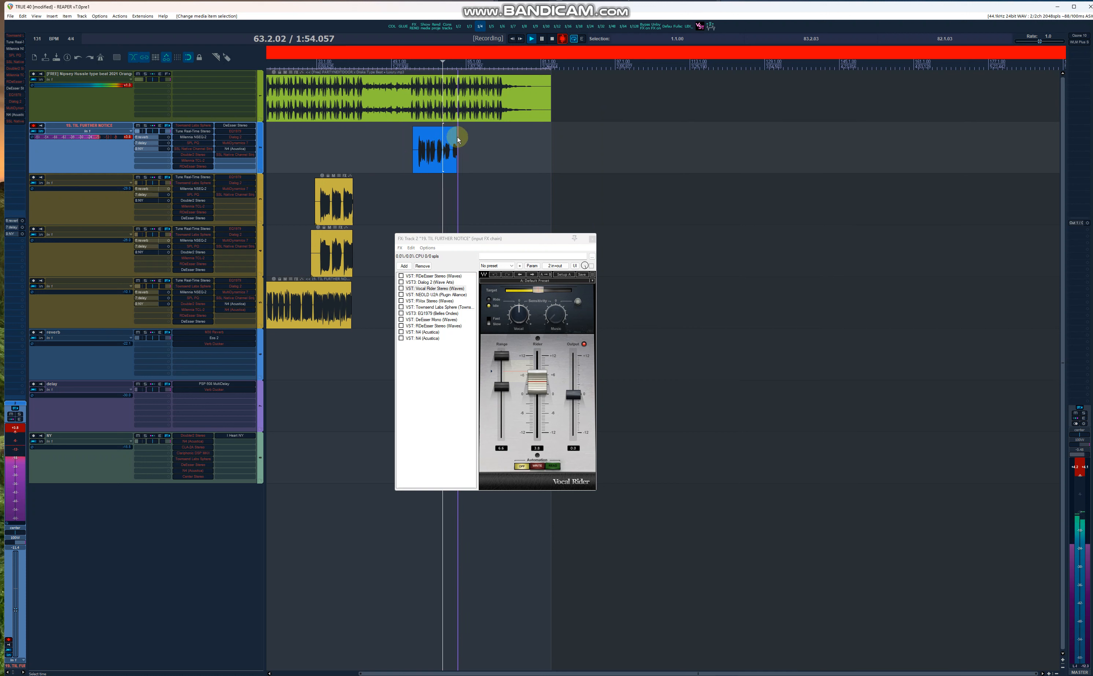